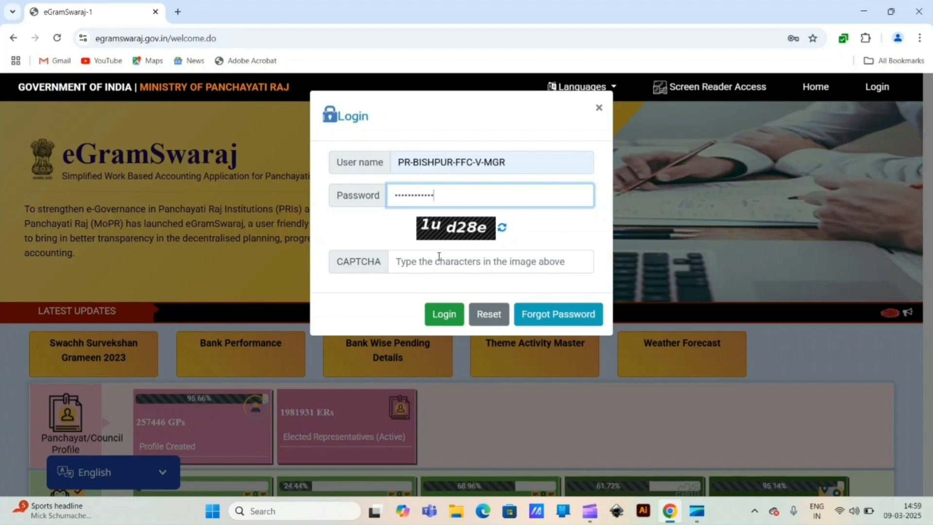
Step: Enter the displayed CAPTCHA code and log in to the eGramSwaraj portal
left_click(438, 258)
type("1ud28e")
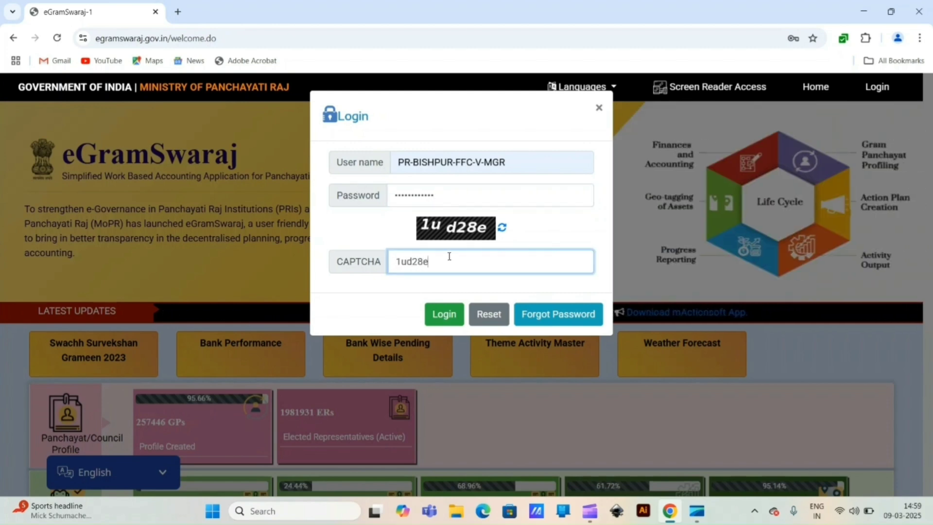
left_click(443, 313)
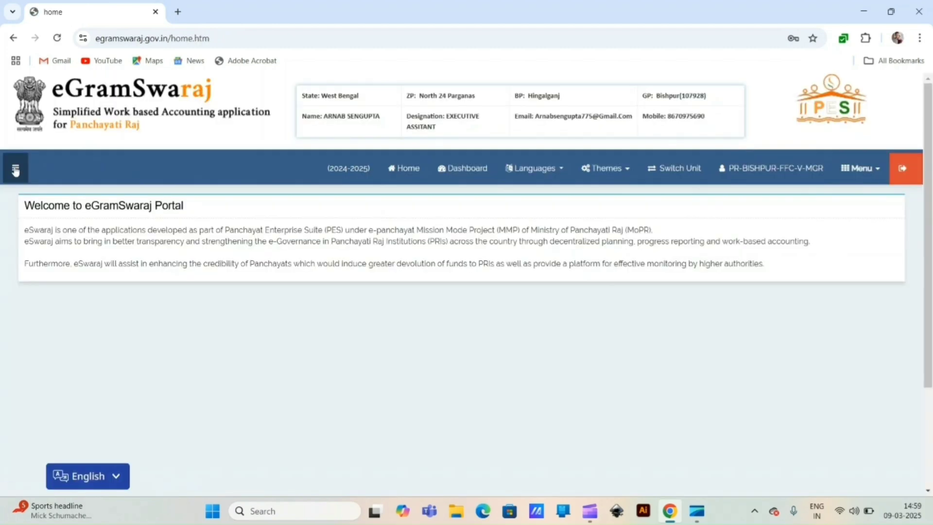
Step: Close the XV Finance Commission day book for 18/02/2025 via Schemewise Day Book Close
left_click(15, 169)
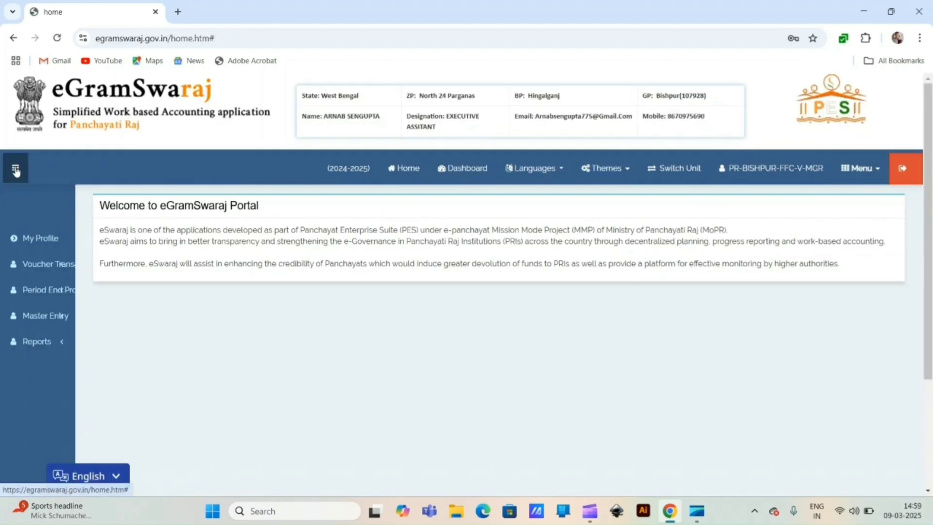
left_click(89, 293)
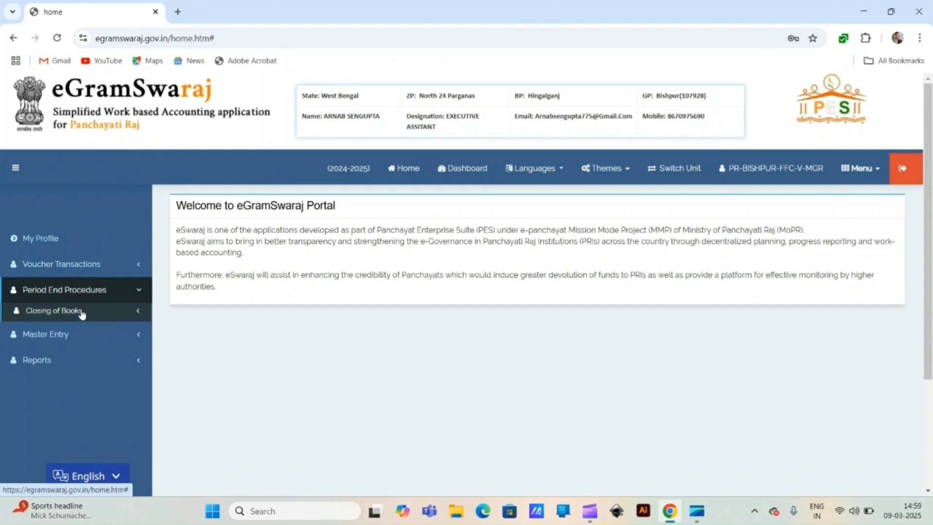
left_click(82, 311)
left_click(92, 326)
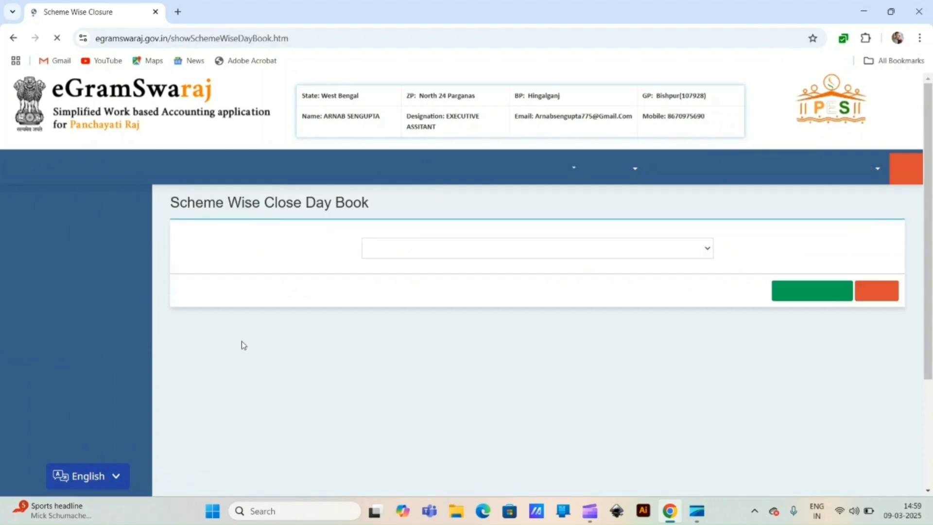
left_click(332, 253)
left_click(311, 281)
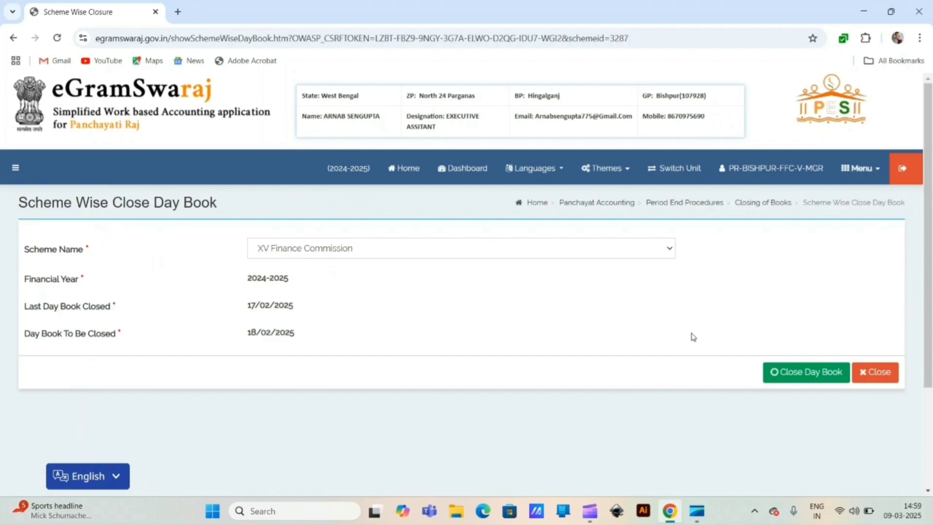
left_click(806, 376)
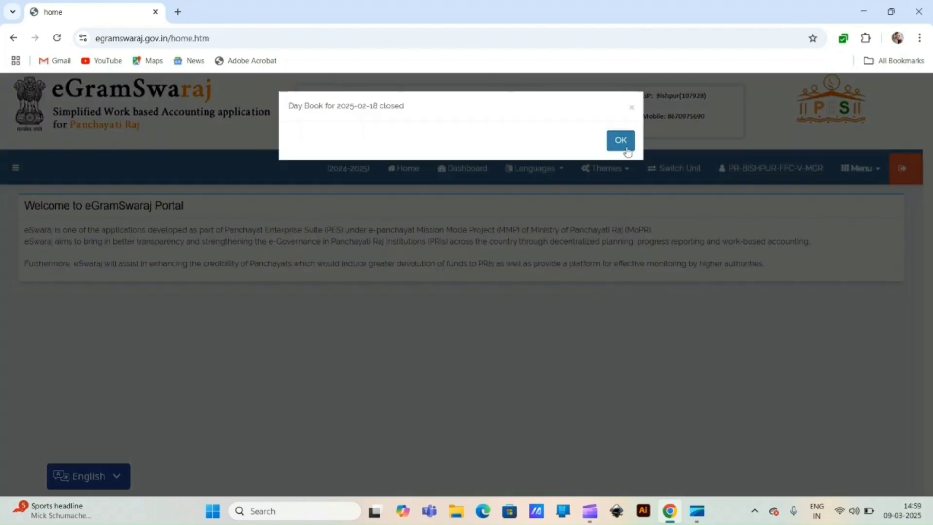
left_click(624, 145)
Step: Close the XV Finance Commission day book for 19/02/2025 and dismiss the confirmation
left_click(15, 168)
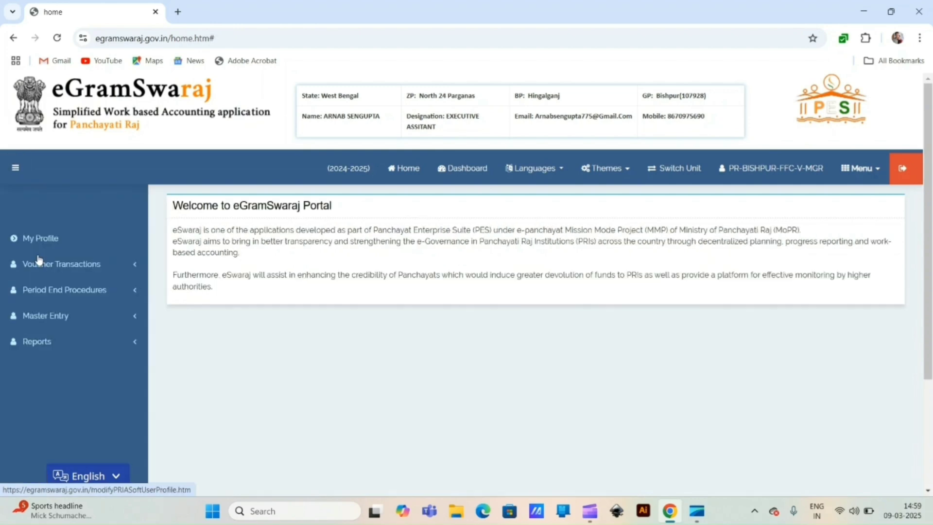
left_click(44, 291)
left_click(85, 309)
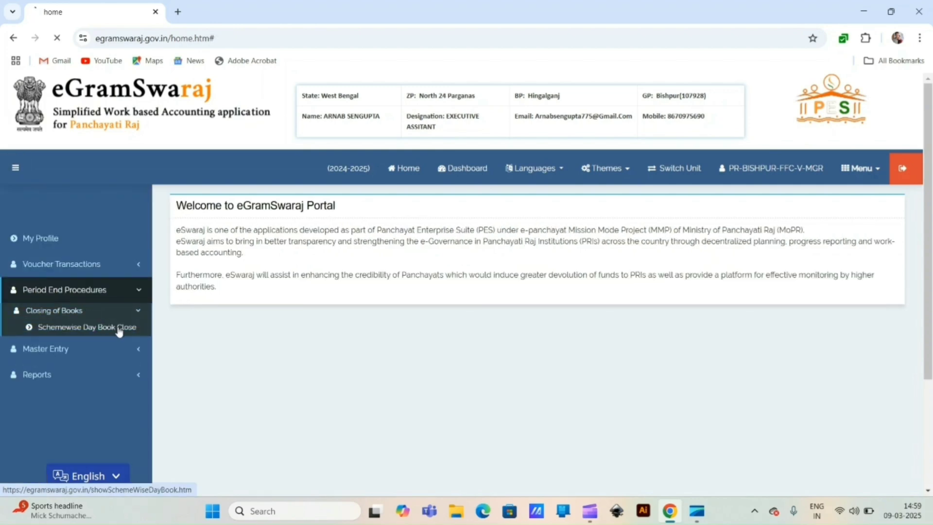
left_click(122, 327)
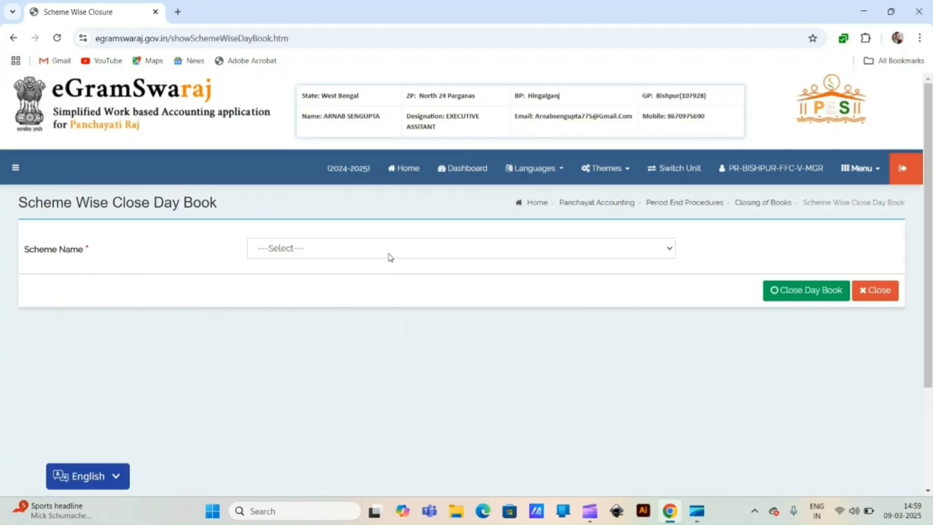
left_click(389, 255)
left_click(343, 280)
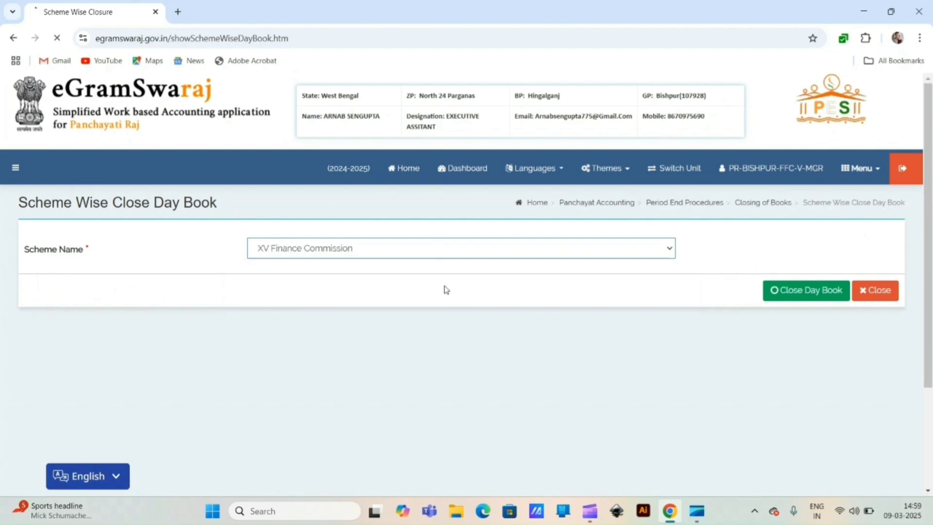
left_click(800, 292)
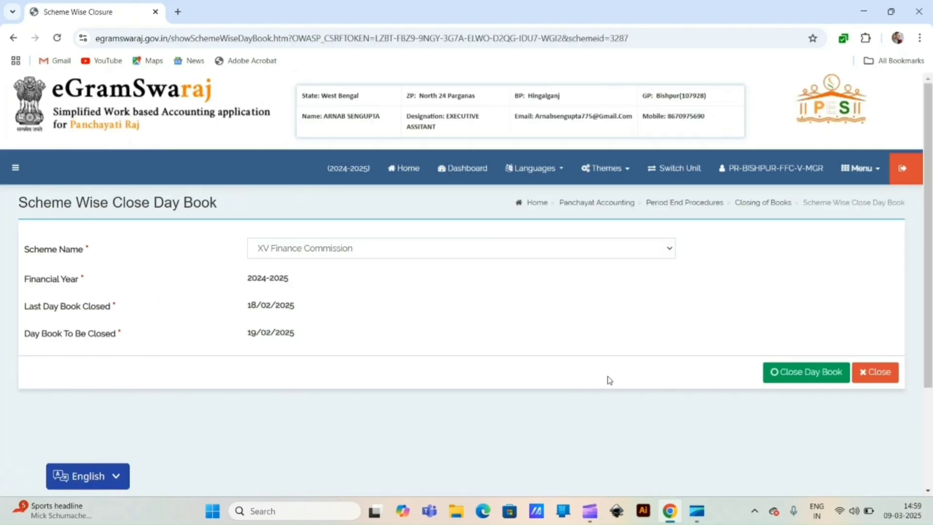
left_click(794, 374)
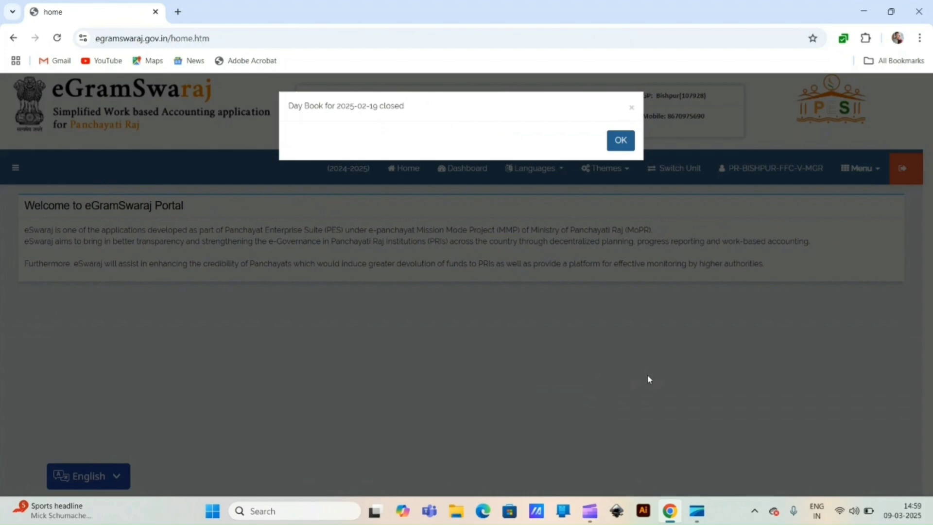
left_click(621, 147)
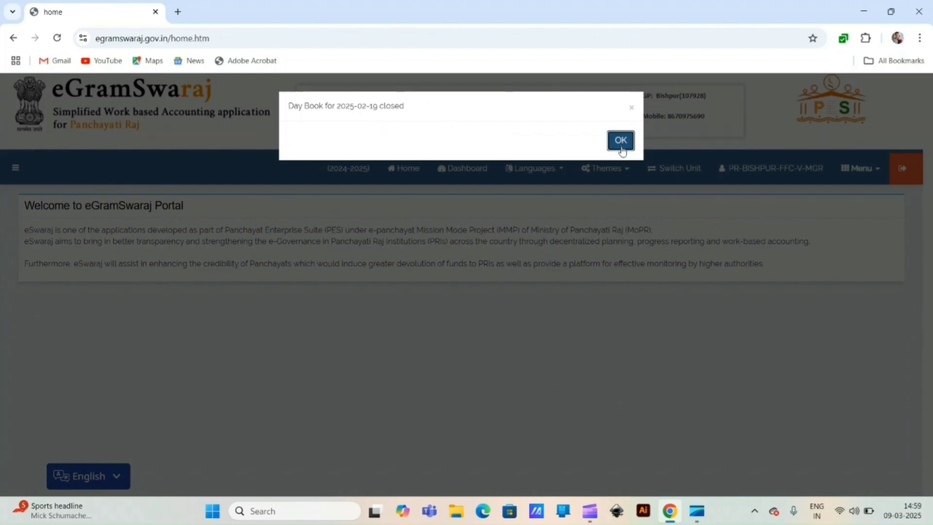
left_click(621, 145)
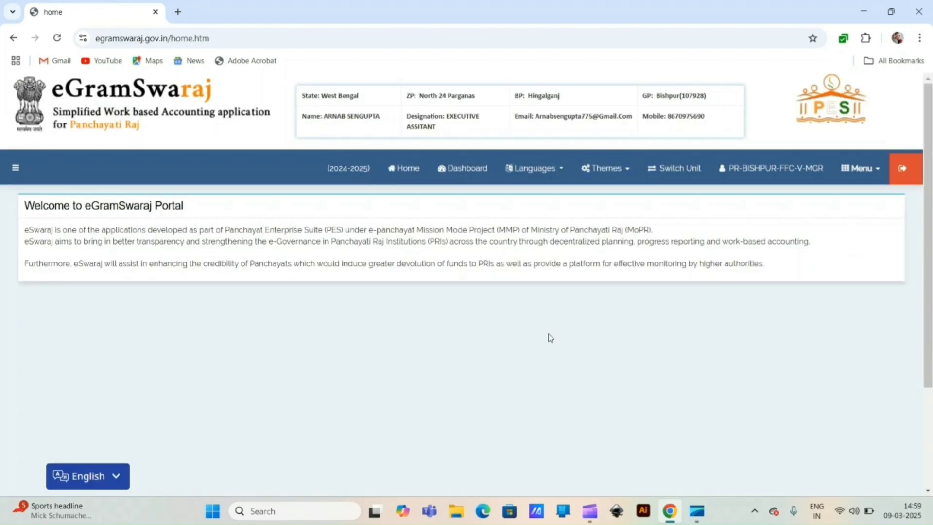
Step: Close the XV Finance Commission day book for 20/02/2025 via Schemewise Day Book Close
left_click(16, 167)
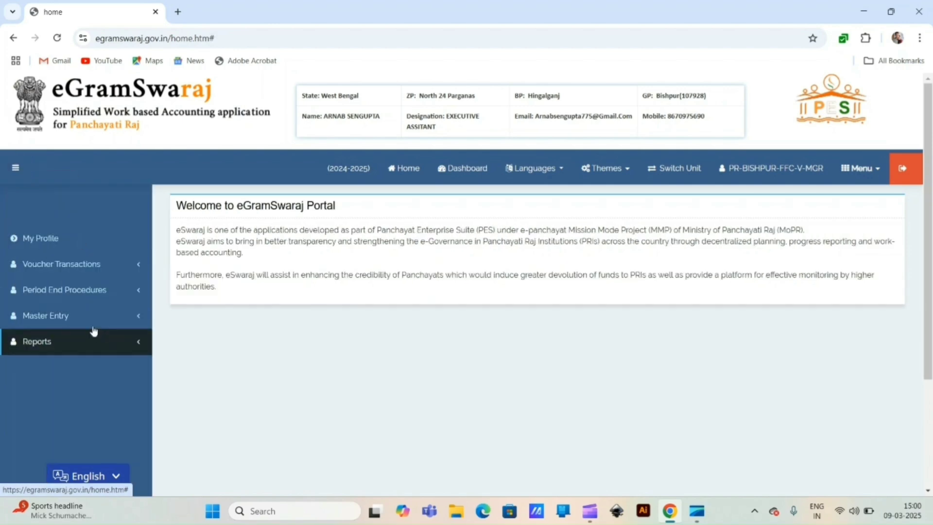
left_click(84, 291)
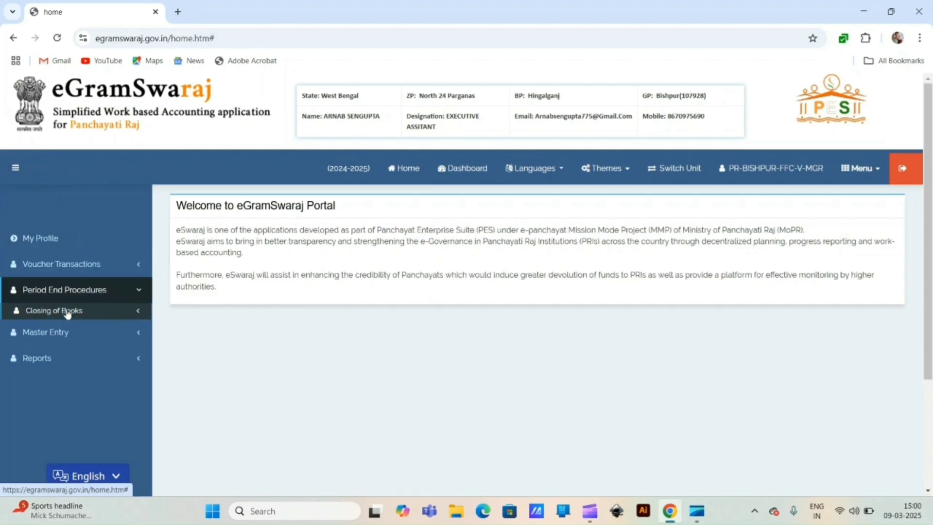
left_click(83, 310)
left_click(84, 328)
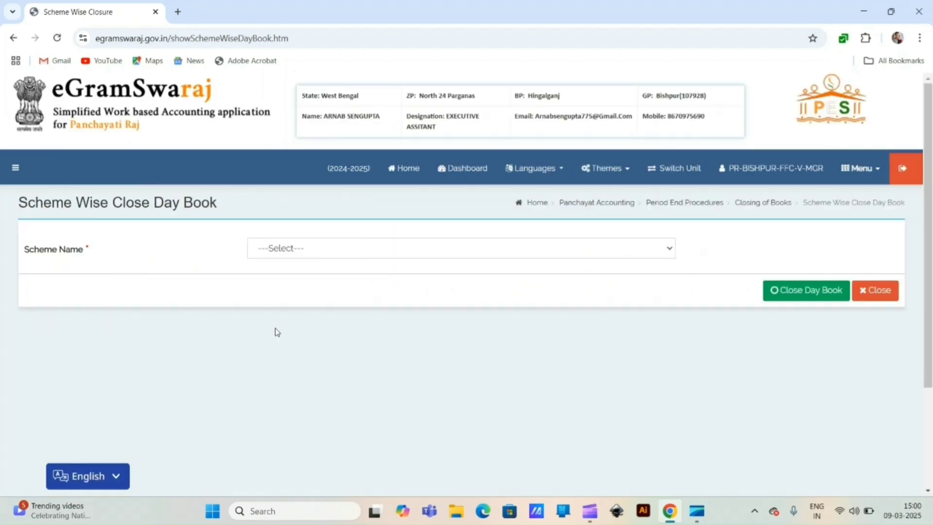
left_click(312, 248)
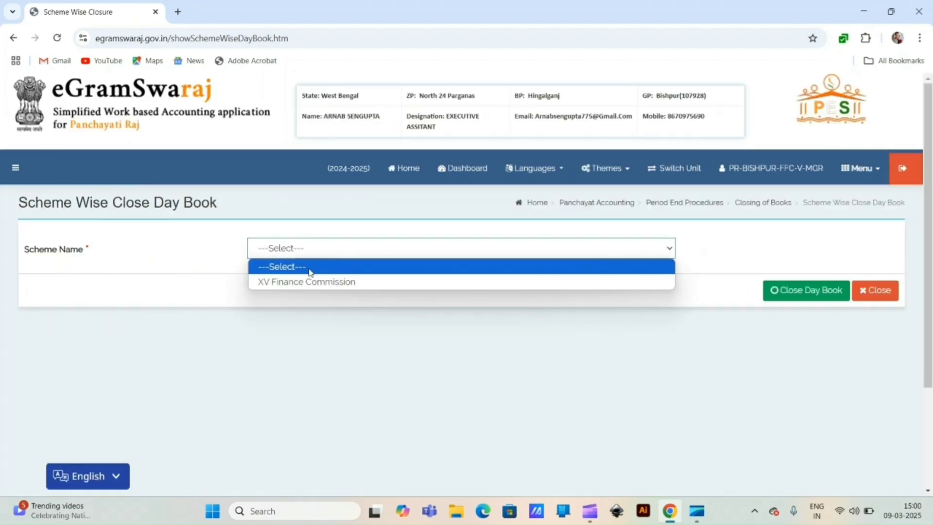
left_click(311, 279)
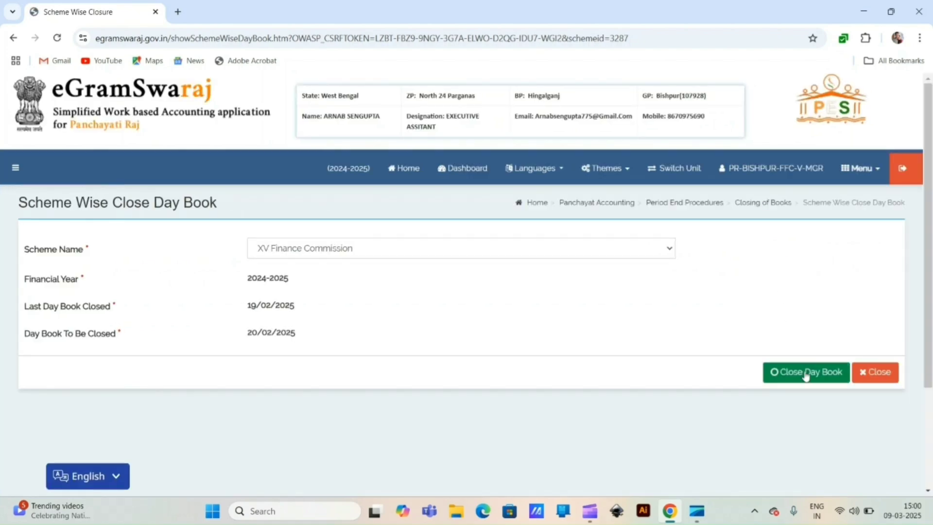
left_click(806, 372)
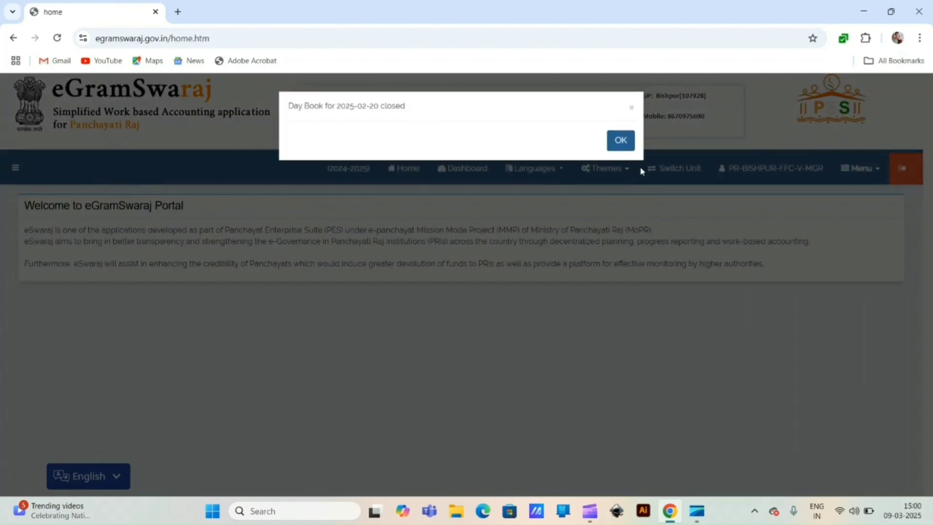
left_click(621, 141)
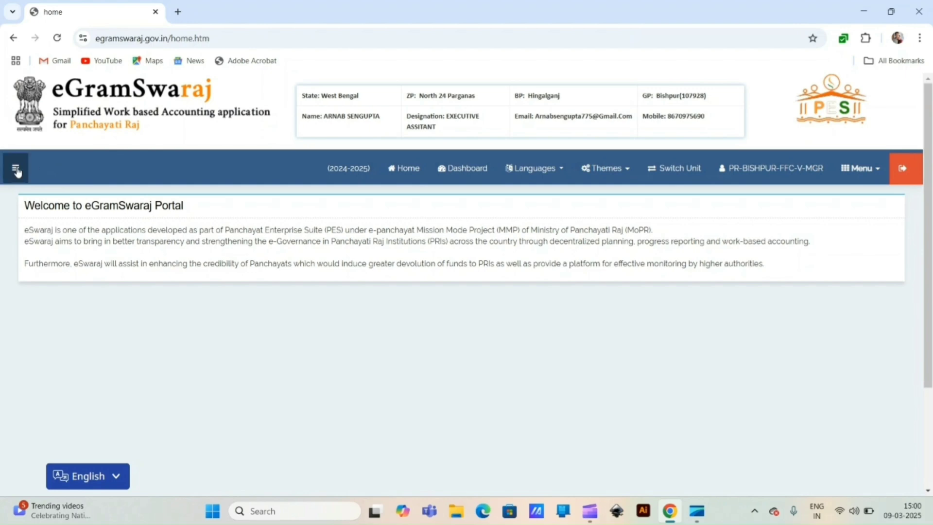
Step: Close the XV Finance Commission day book for 21/02/2025
left_click(16, 170)
left_click(64, 290)
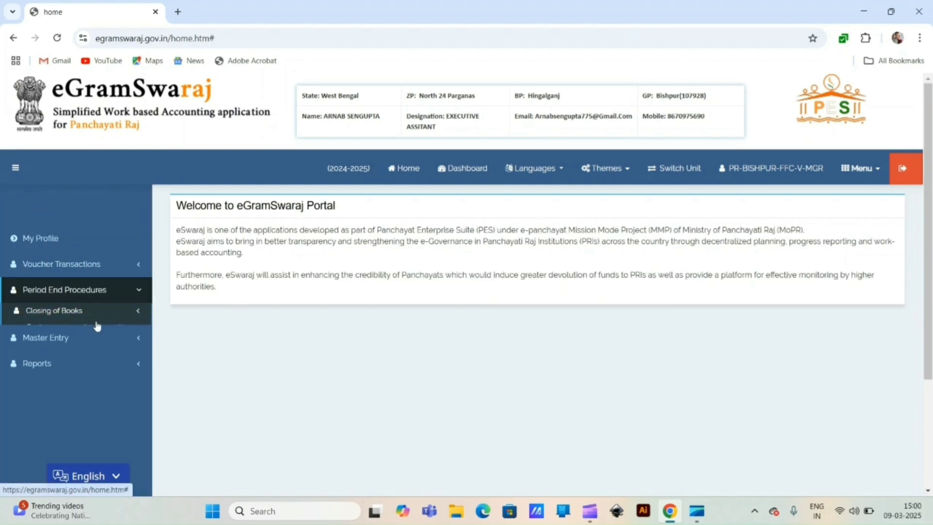
left_click(95, 327)
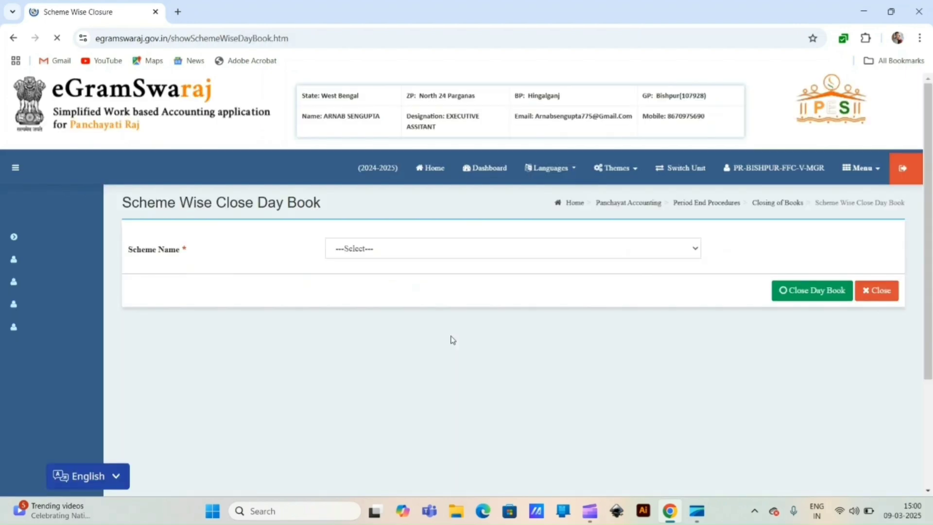
left_click(381, 249)
left_click(416, 279)
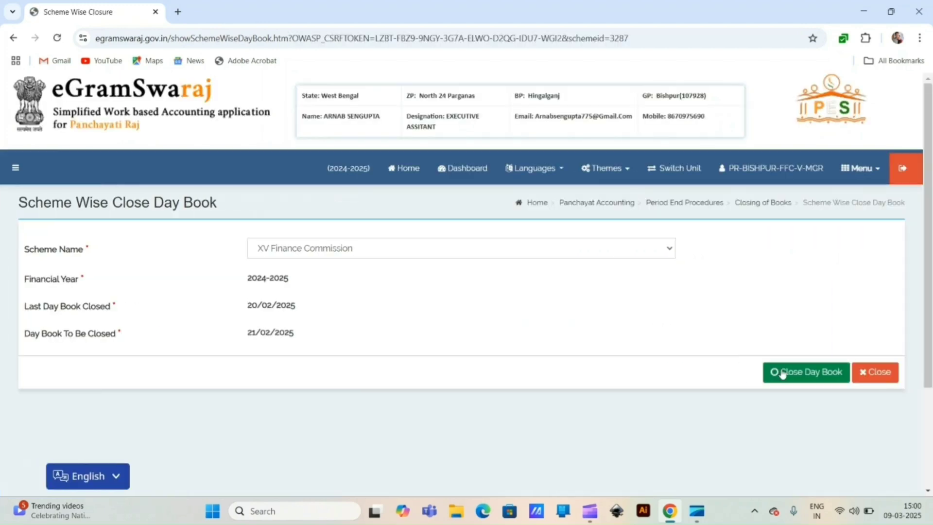
left_click(782, 372)
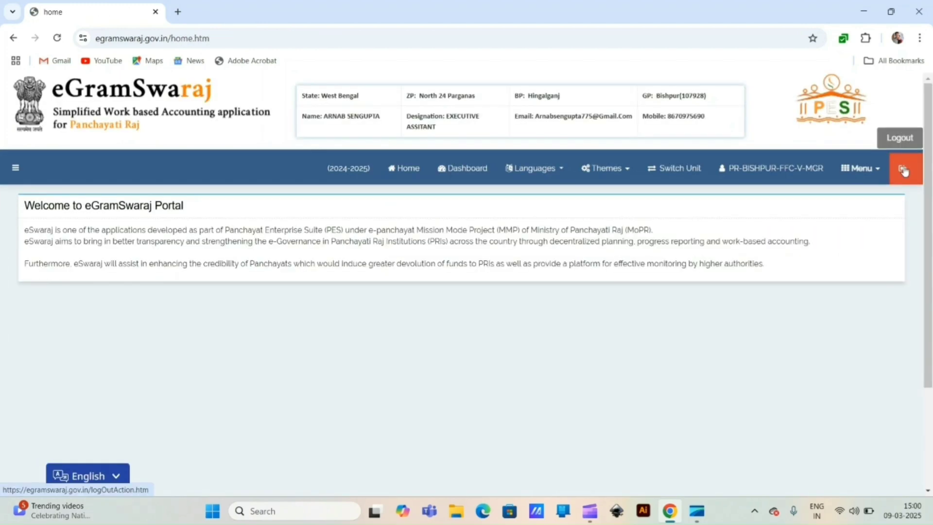
Step: Leave the current unit and go to the Close Month Book page
left_click(904, 170)
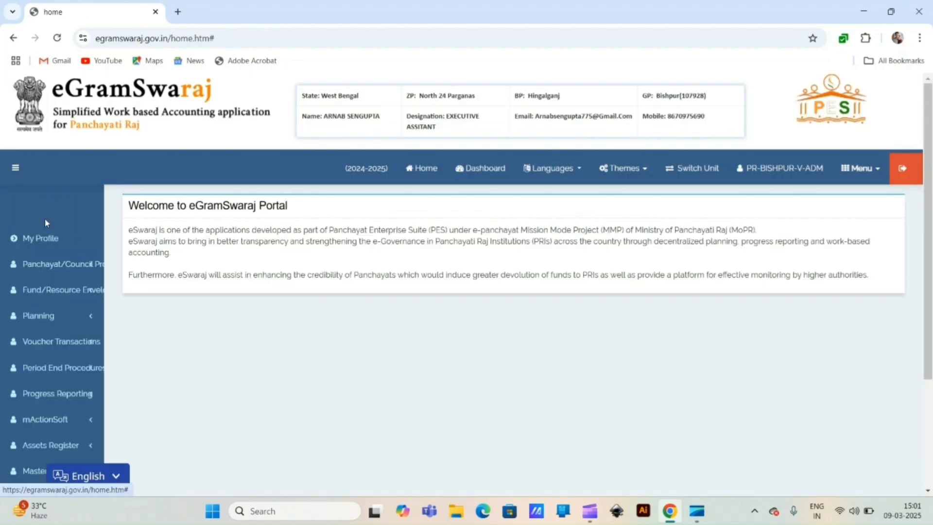
left_click(82, 368)
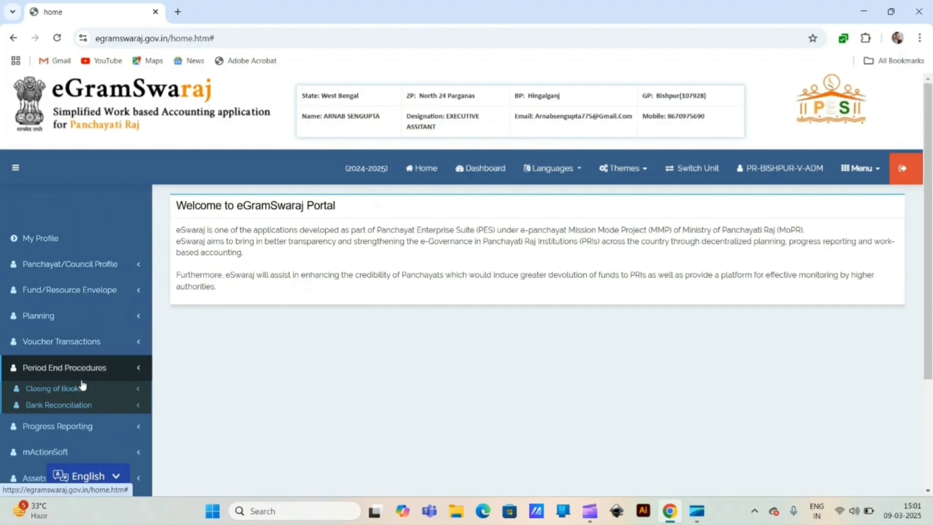
left_click(74, 388)
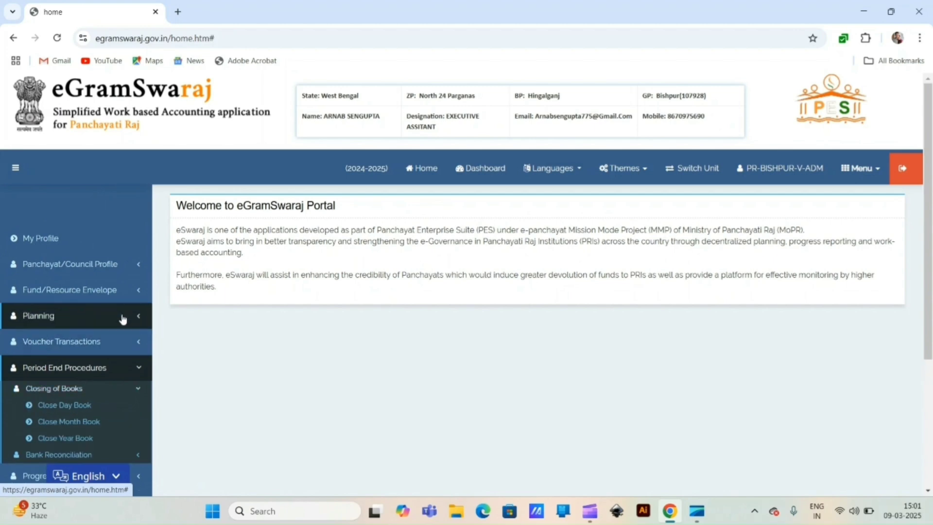
scroll(123, 319, "down", 2)
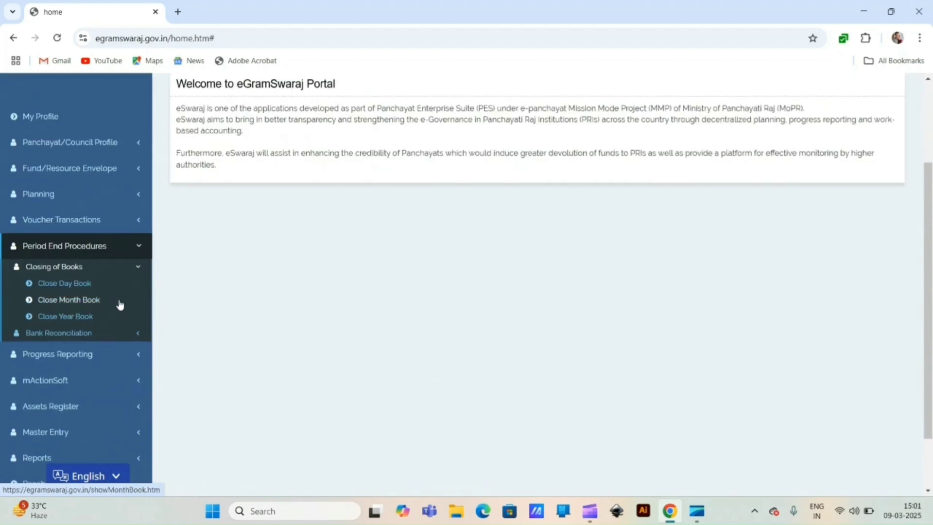
left_click(79, 302)
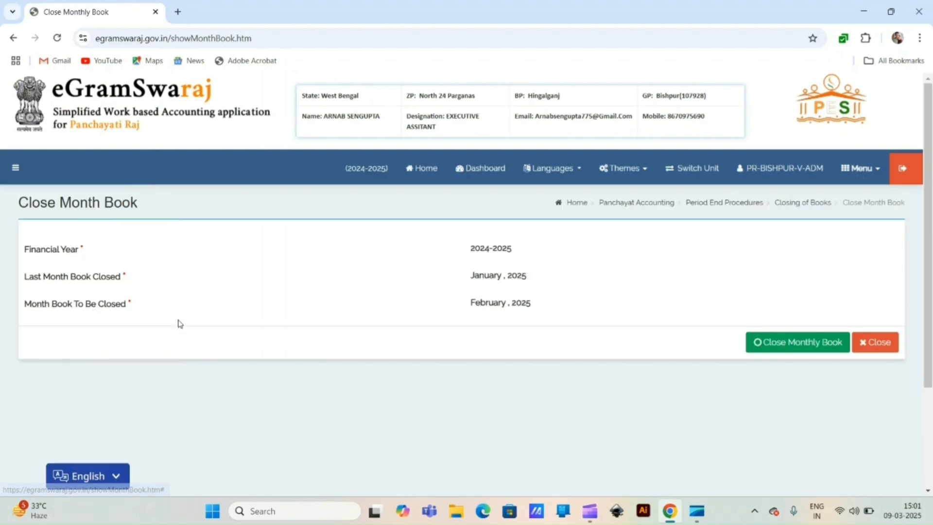
Step: Try closing the February 2025 month book, confirm, and dismiss the maker-signing-required notice
left_click(764, 343)
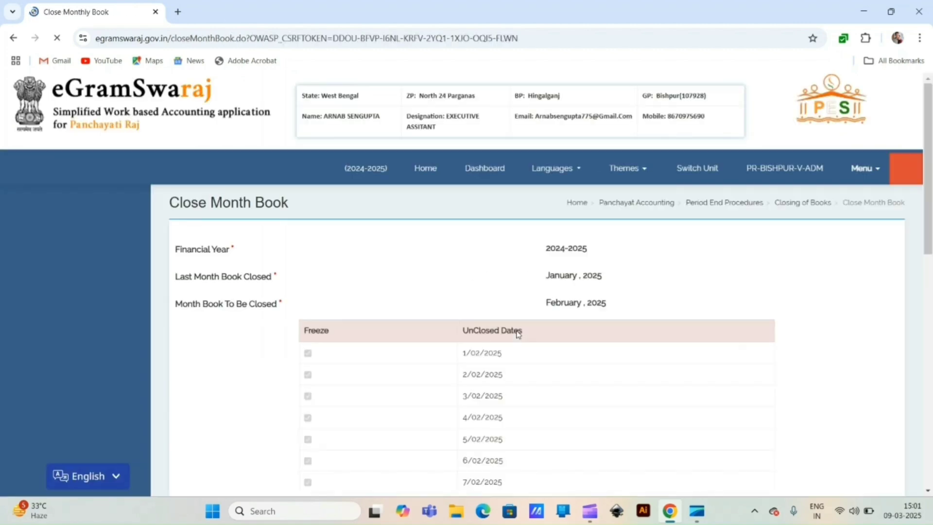
scroll(493, 291, "down", 6)
scroll(493, 285, "down", 5)
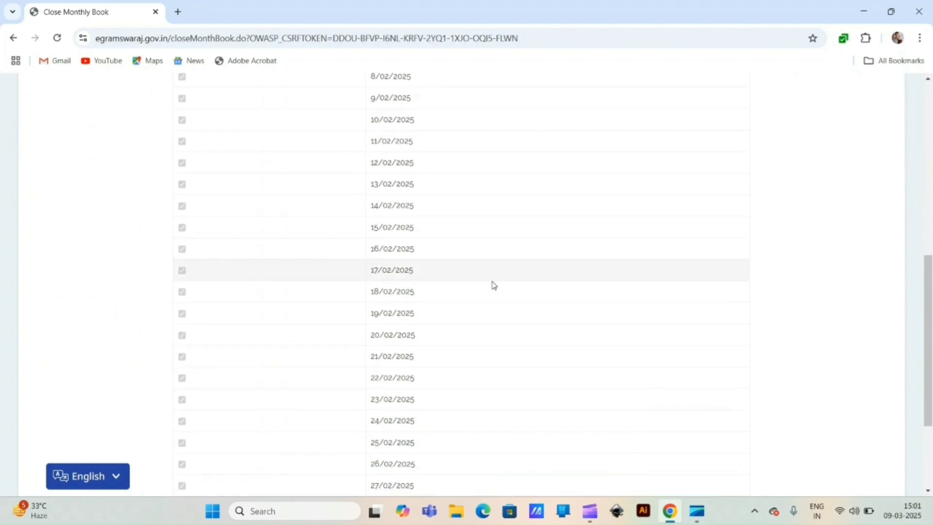
left_click(772, 406)
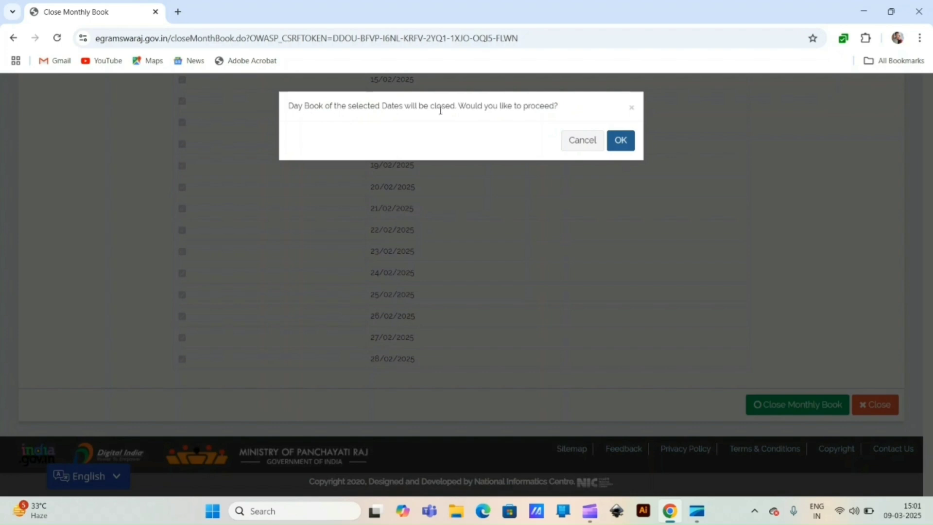
left_click(620, 140)
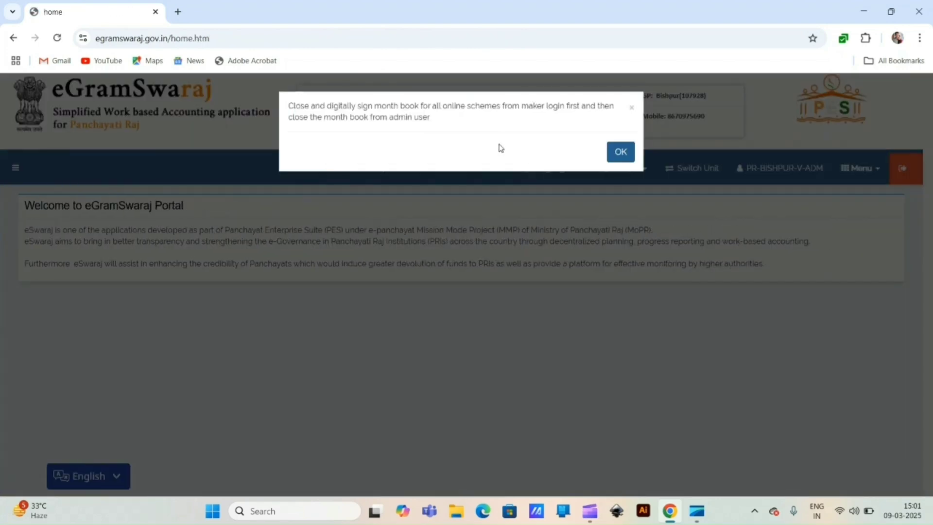
left_click(622, 153)
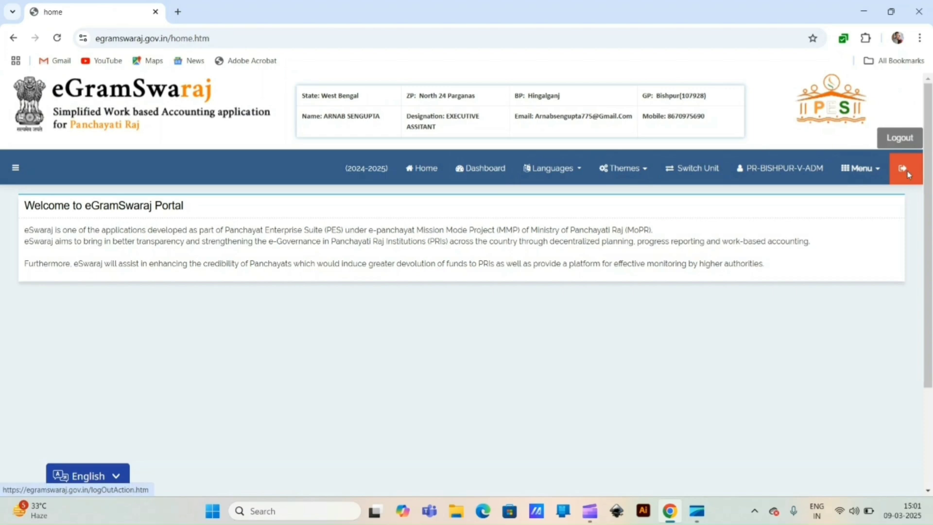
Step: Log out of the admin account and sign back in as the maker
left_click(902, 169)
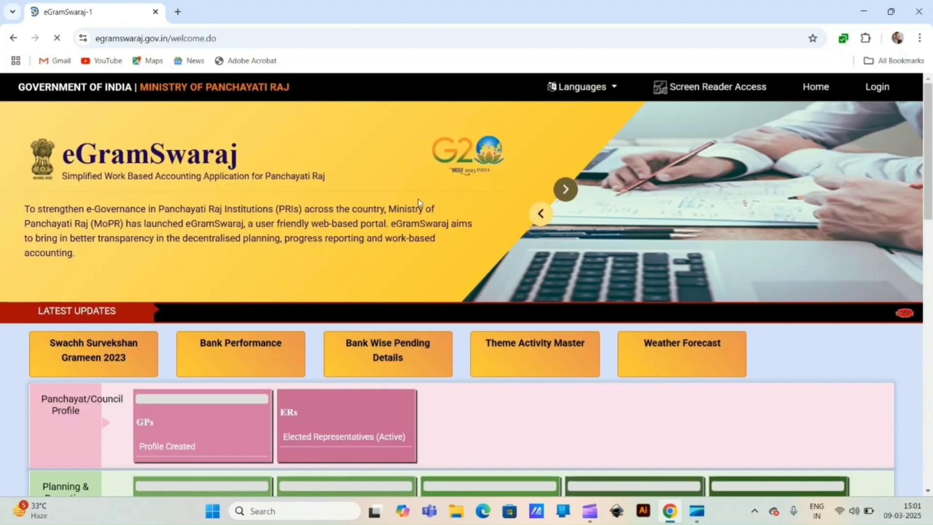
left_click(792, 113)
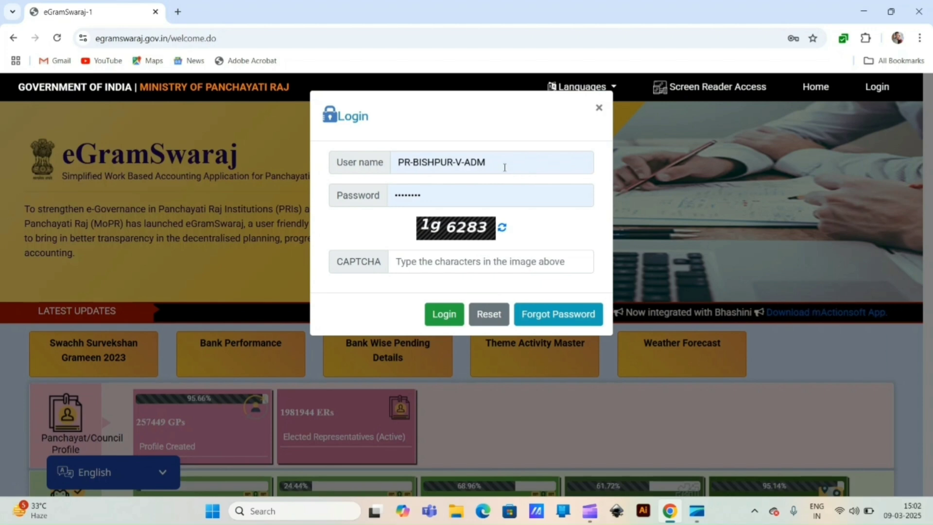
left_click(443, 321)
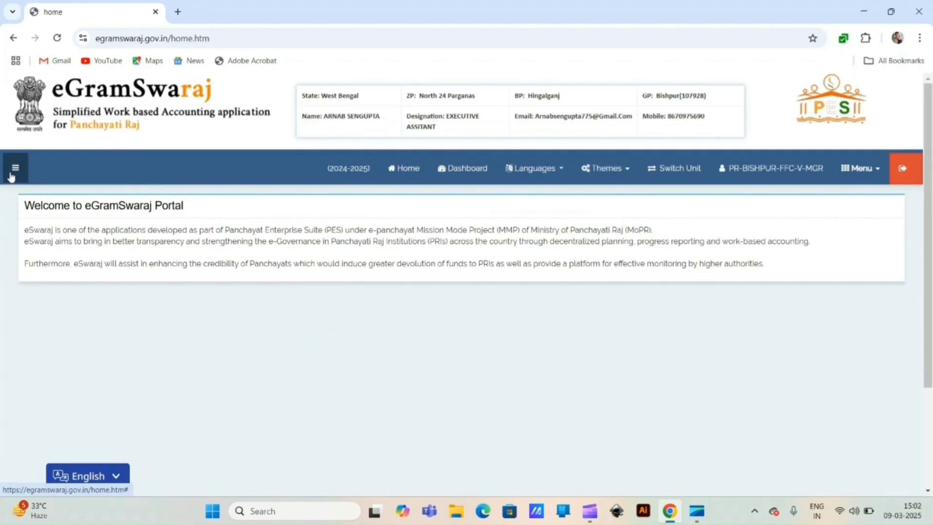
Step: Close the XV Finance Commission day book for 28/02/2025
left_click(15, 167)
left_click(99, 290)
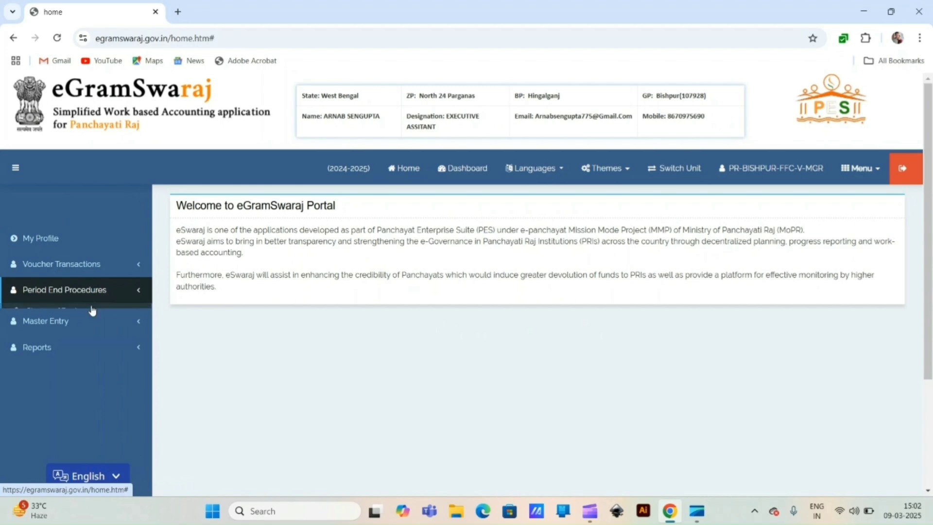
left_click(75, 311)
left_click(73, 327)
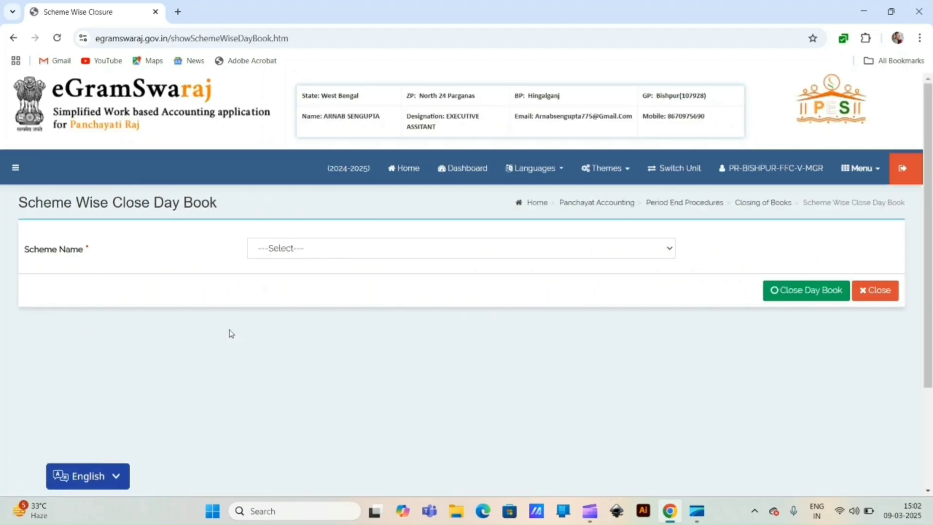
left_click(396, 251)
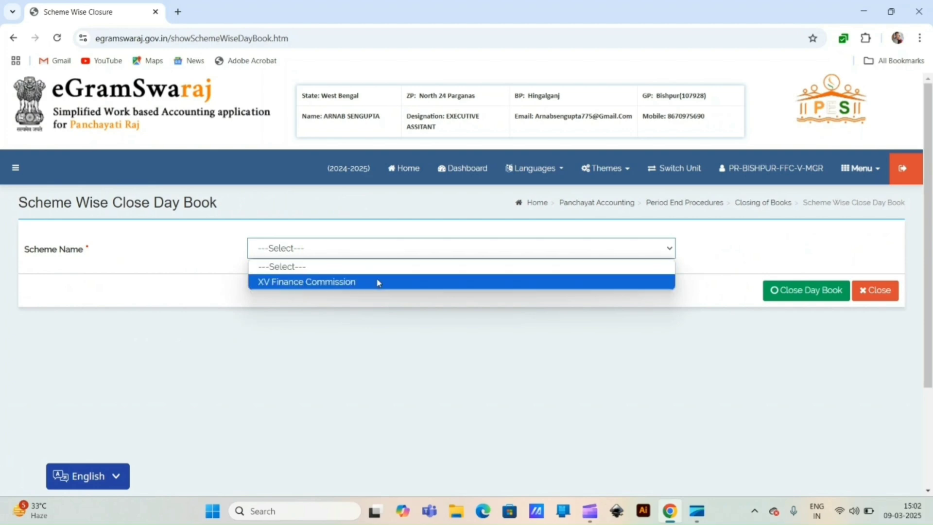
left_click(377, 282)
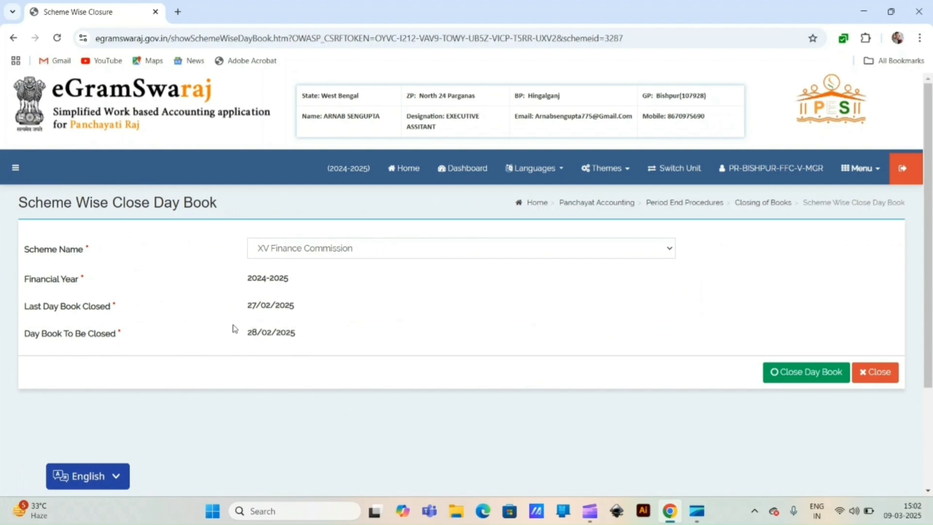
left_click(796, 376)
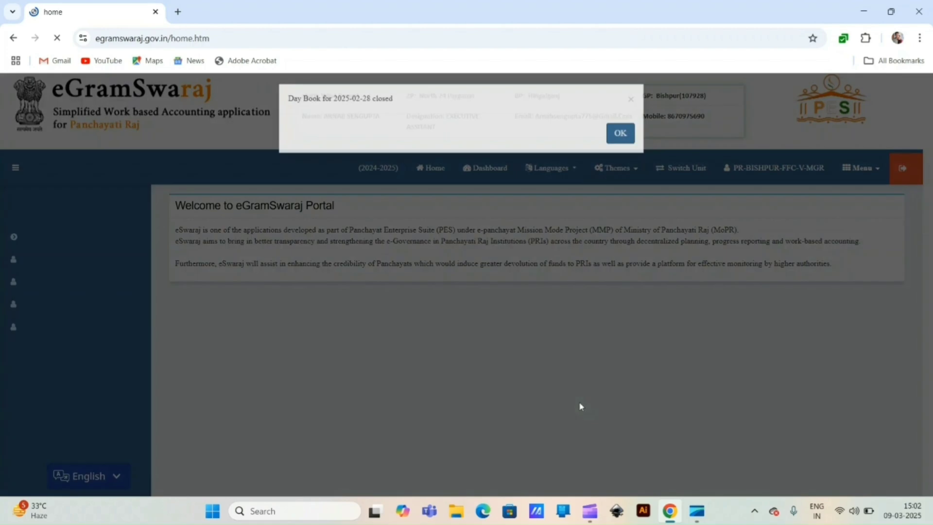
left_click(621, 141)
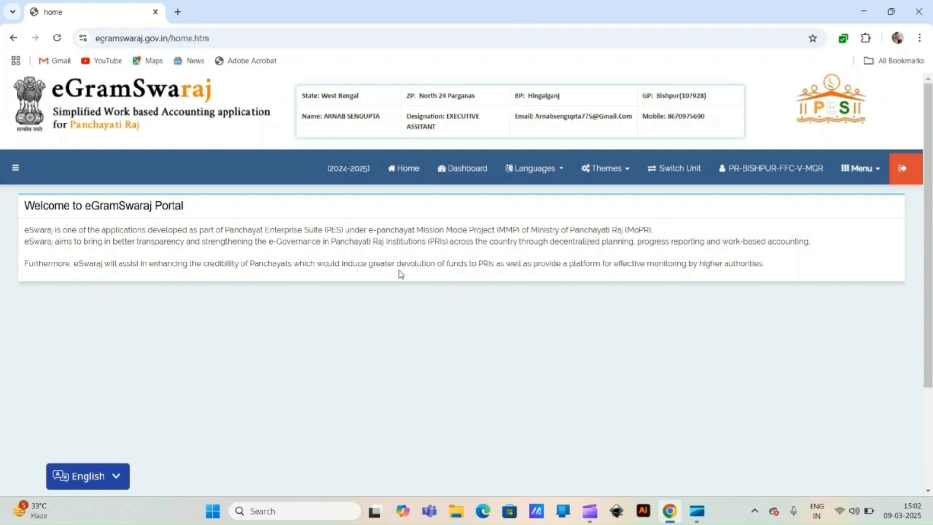
Step: Go to Master Entry > DSC Management > Sign Month Book File to see February's XV Finance Commission file
left_click(16, 170)
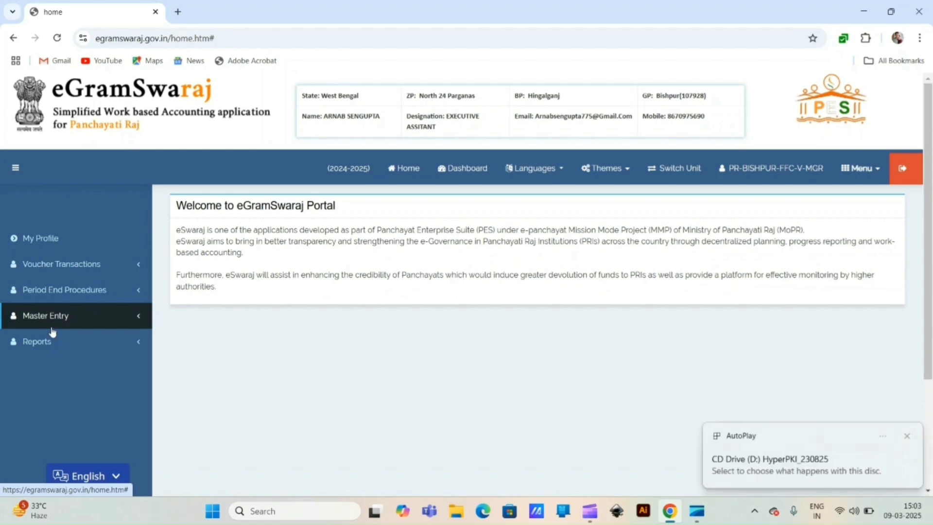
left_click(57, 316)
scroll(72, 335, "down", 2)
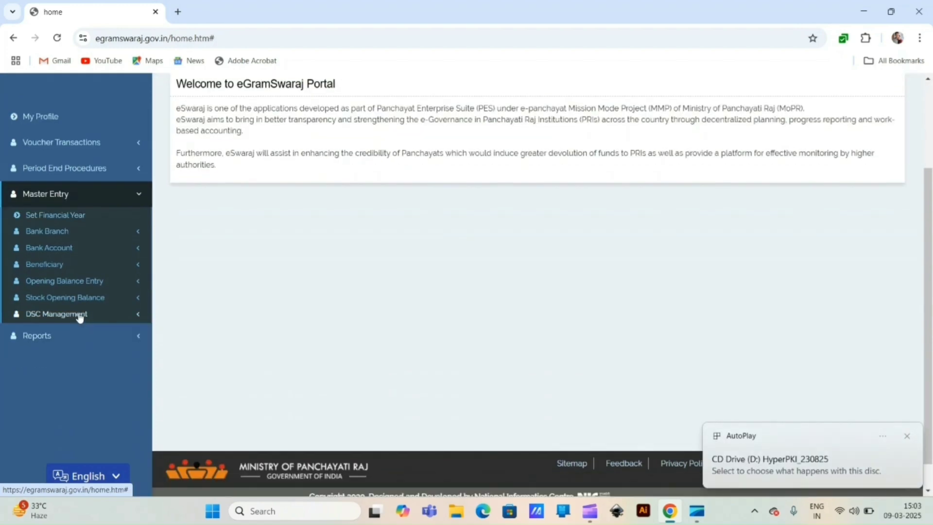
left_click(78, 314)
scroll(101, 383, "down", 1)
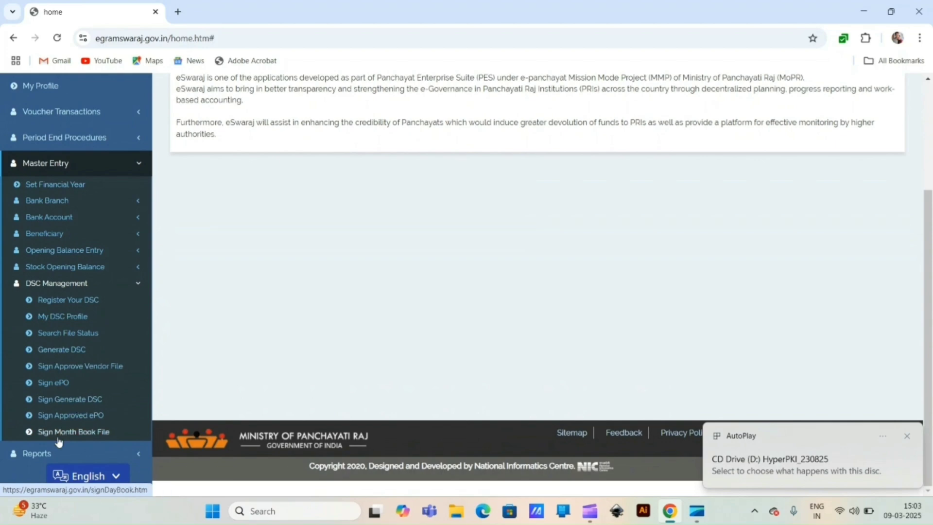
left_click(90, 435)
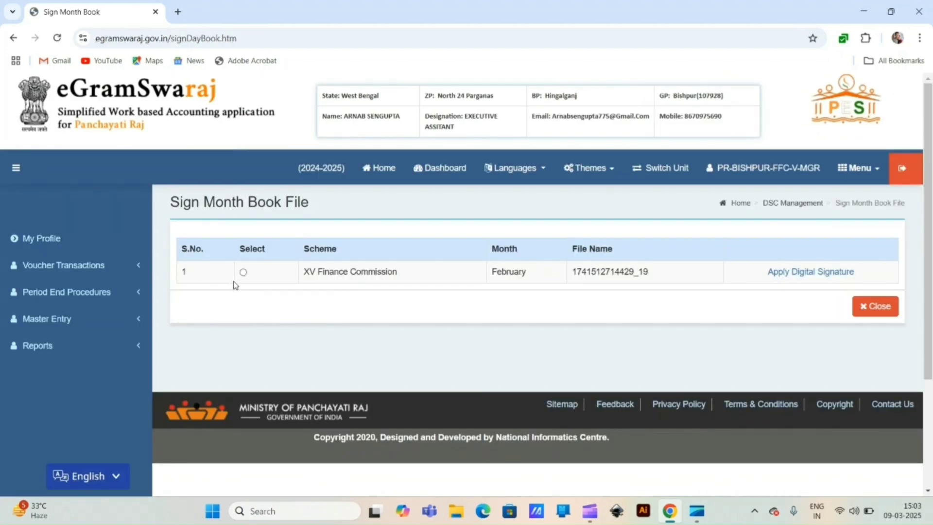
Step: Digitally sign the February XV Finance Commission file using the token password and confirm the certificate
left_click(243, 273)
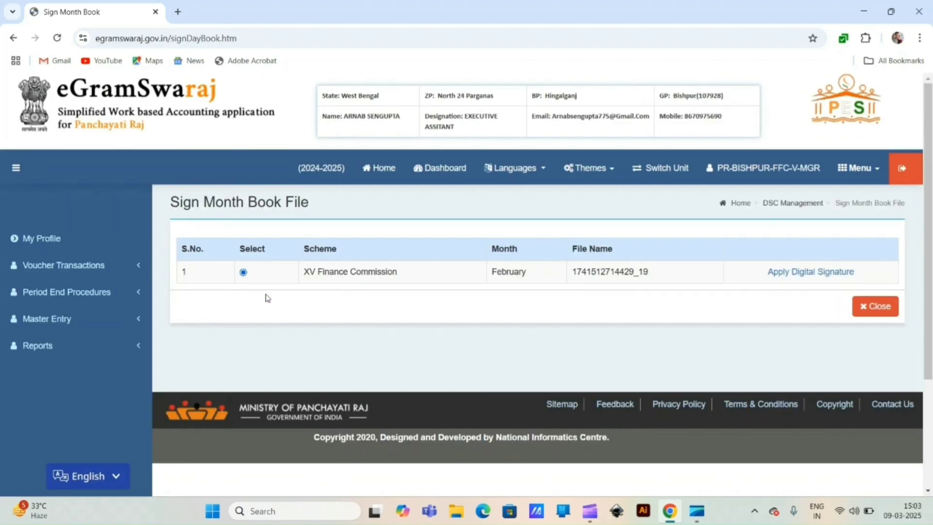
left_click(791, 274)
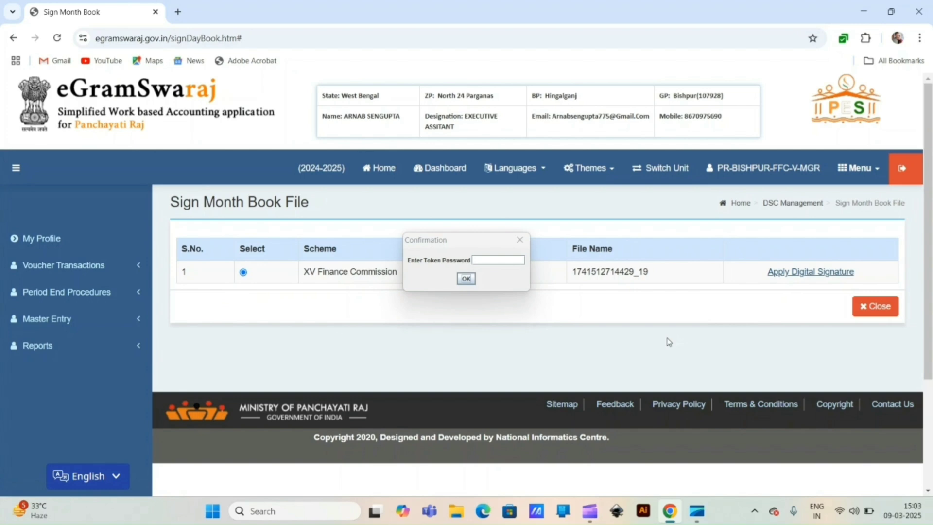
left_click(486, 260)
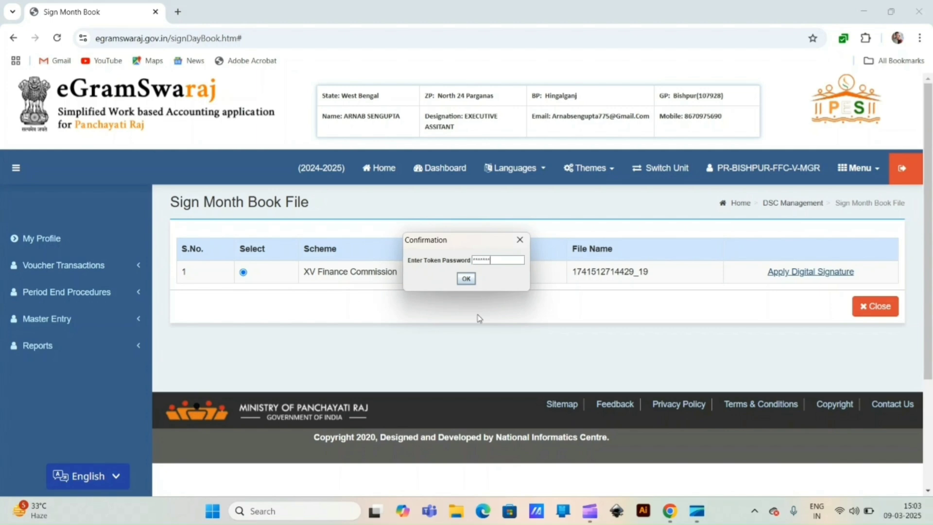
left_click(466, 278)
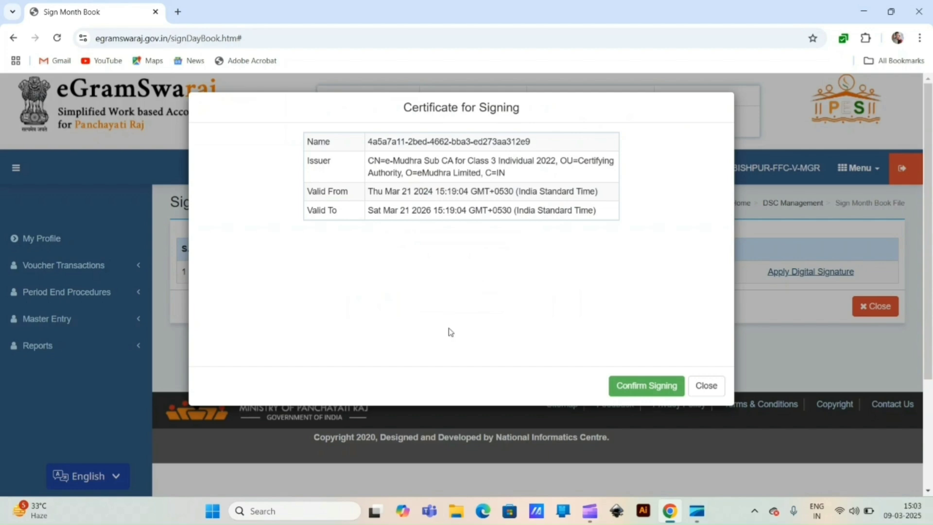
left_click(657, 385)
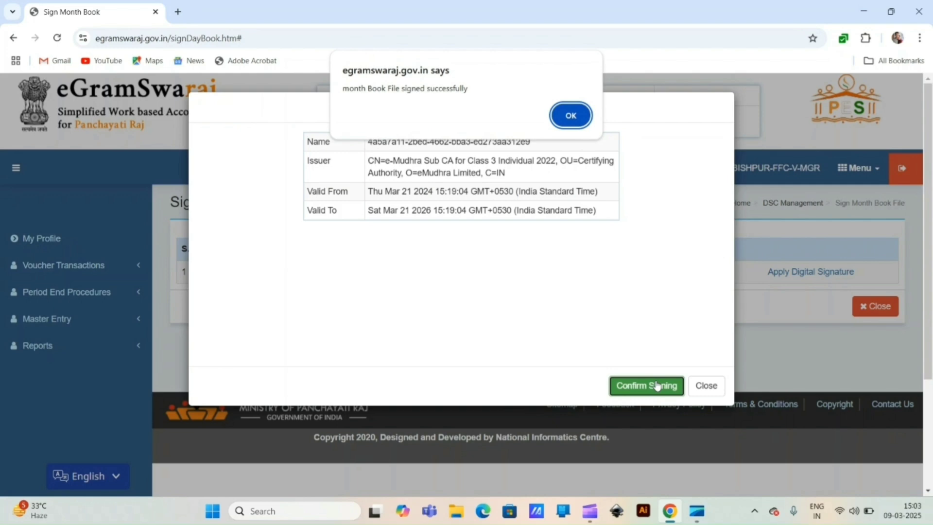
key("Return")
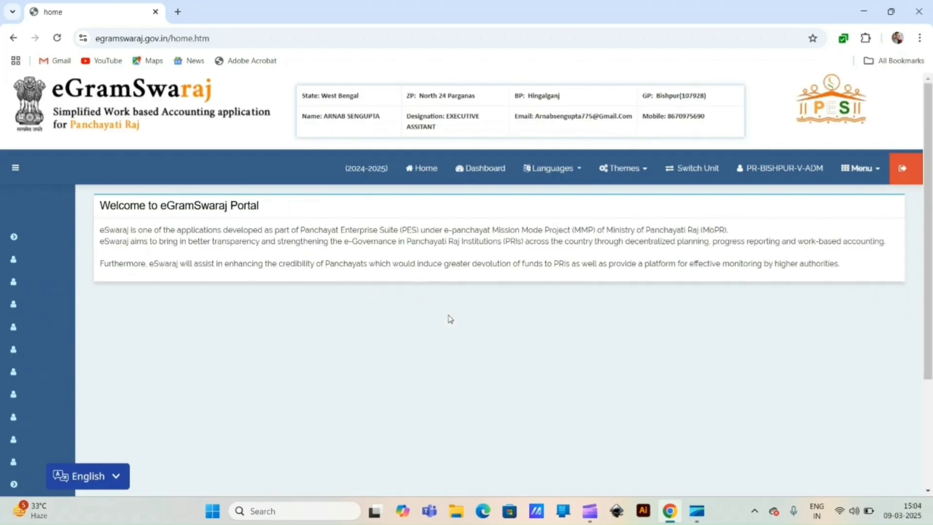
Step: Close the February 2025 month book, covering the remaining date 28/02/2025, and confirm
left_click(15, 167)
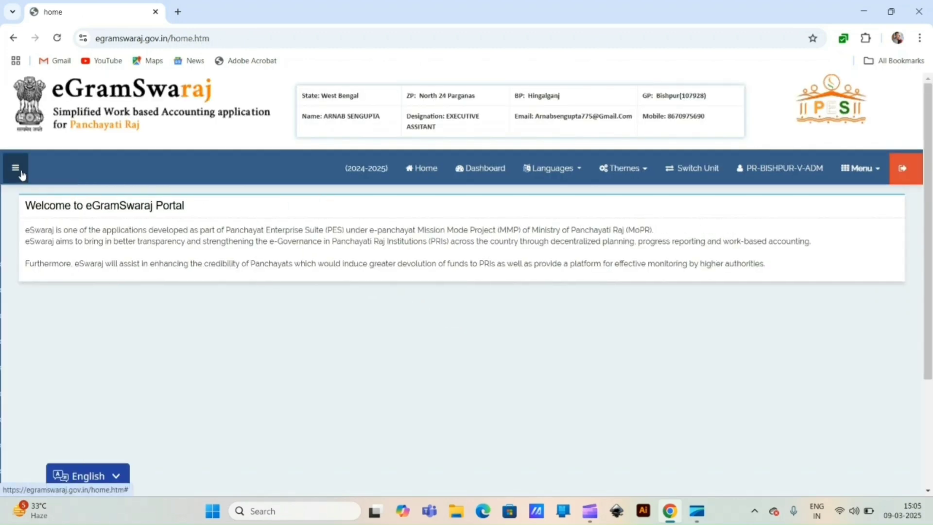
scroll(88, 226, "down", 3)
left_click(87, 224)
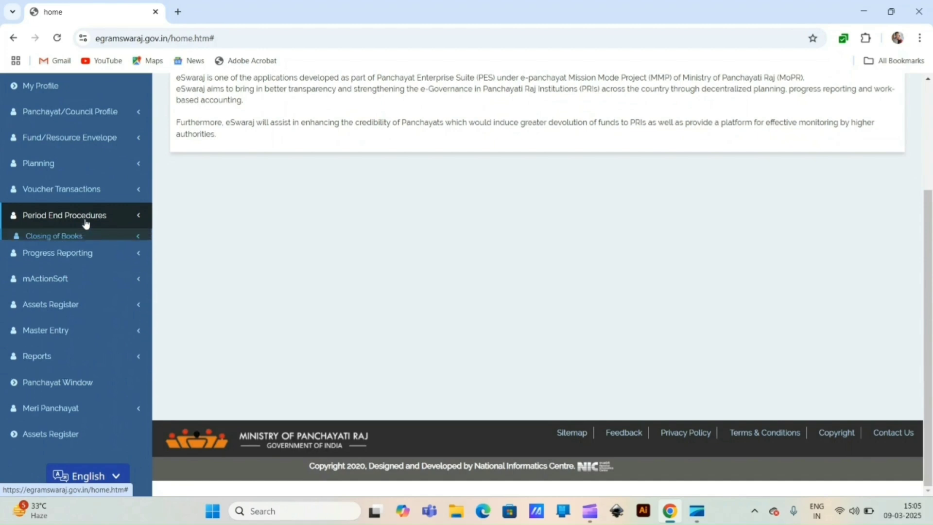
left_click(75, 236)
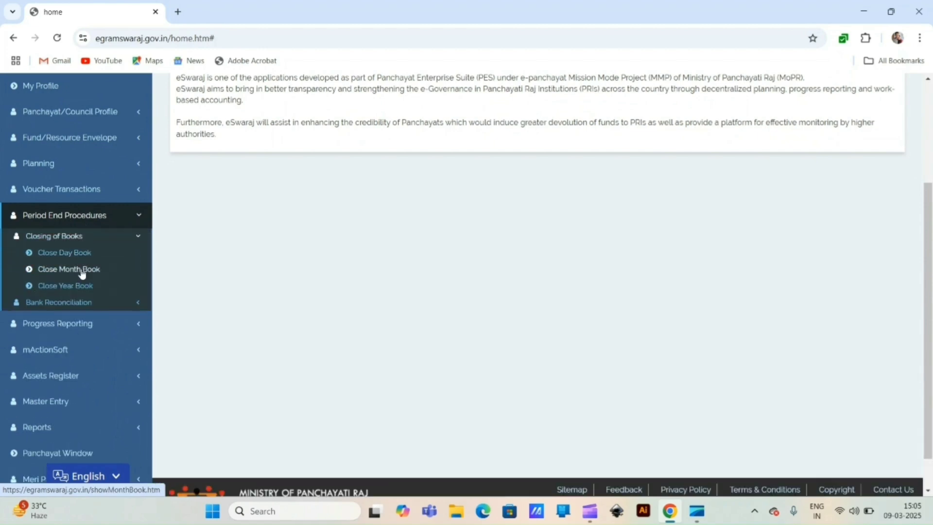
left_click(80, 269)
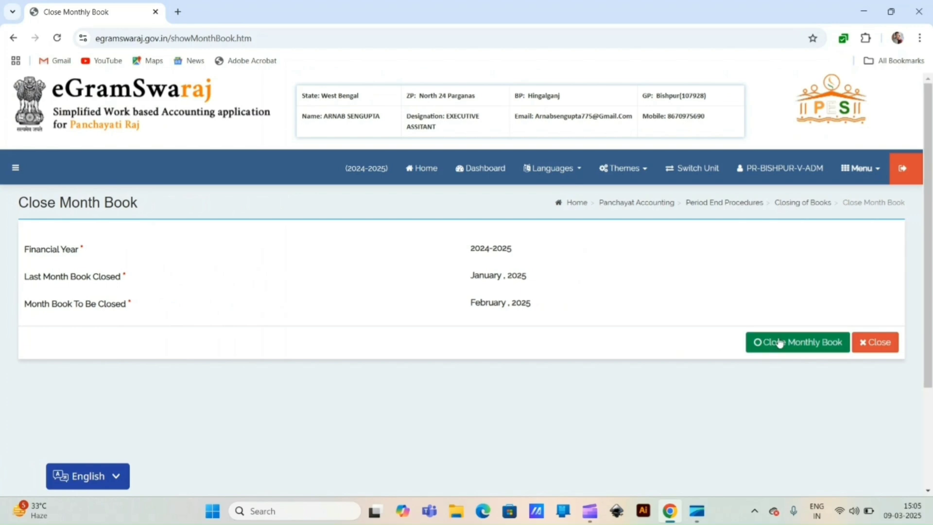
left_click(780, 343)
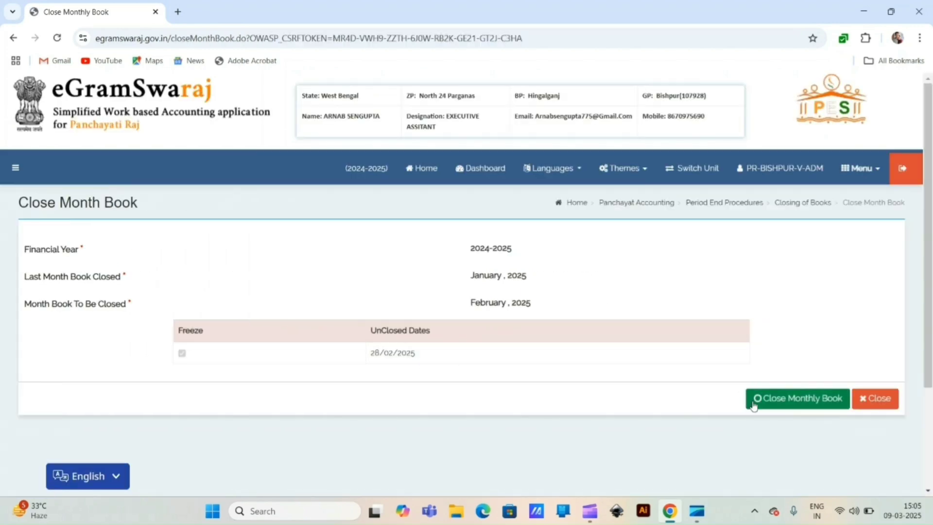
left_click(753, 404)
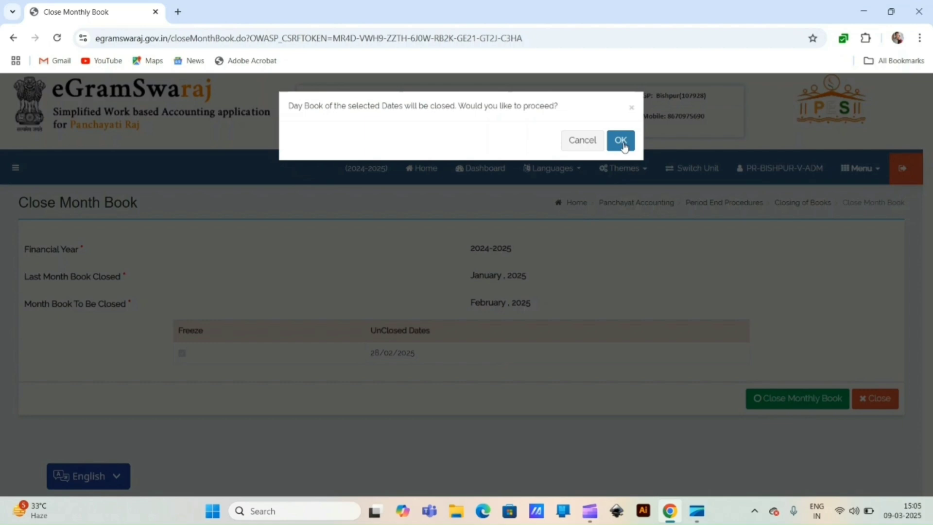
left_click(621, 141)
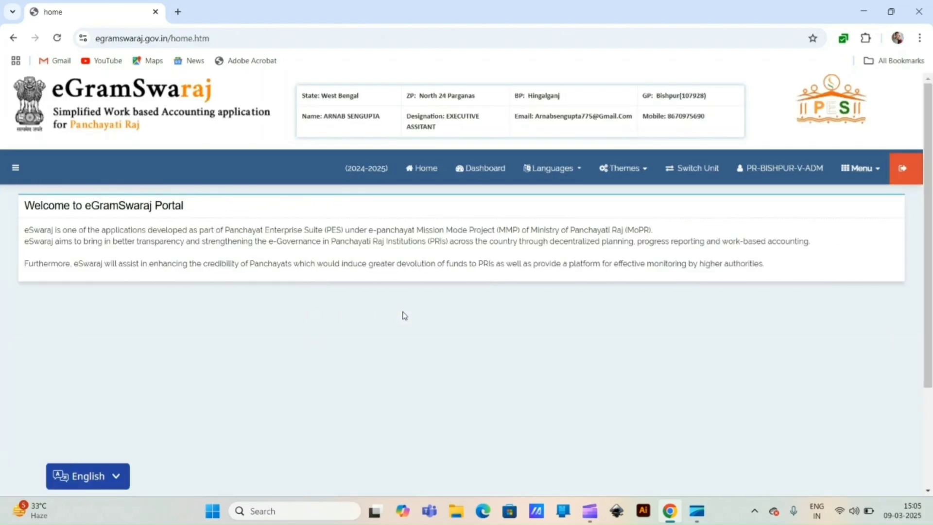
Step: Start a new bank reconciliation with Bank as the account type
left_click(15, 170)
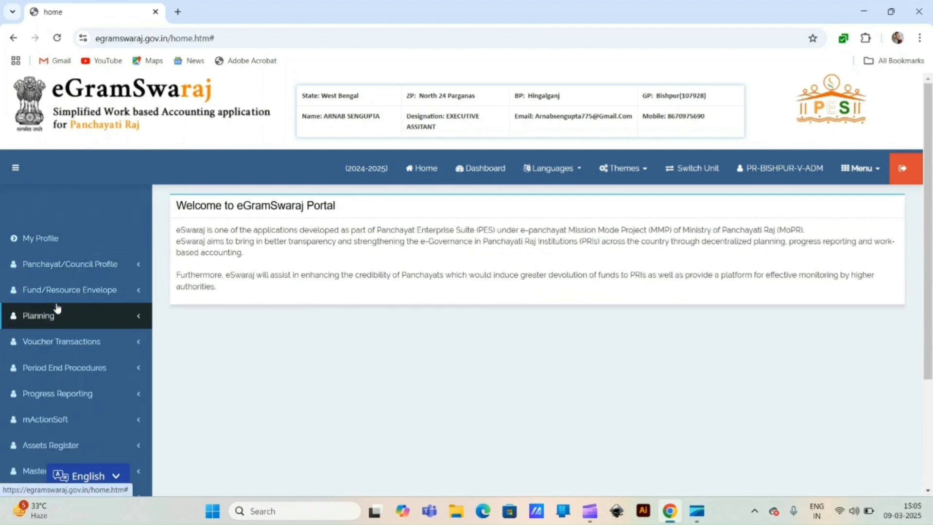
scroll(126, 258, "down", 1)
scroll(125, 258, "down", 2)
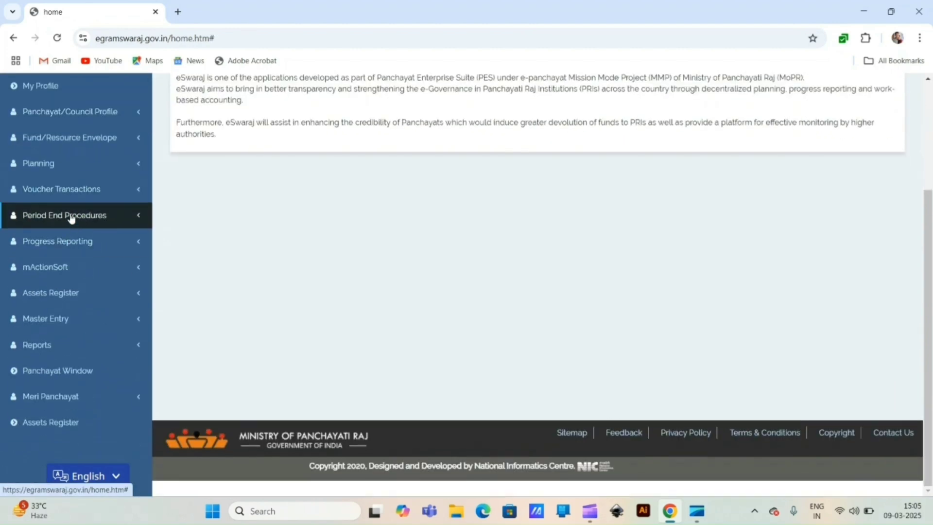
left_click(72, 227)
left_click(54, 253)
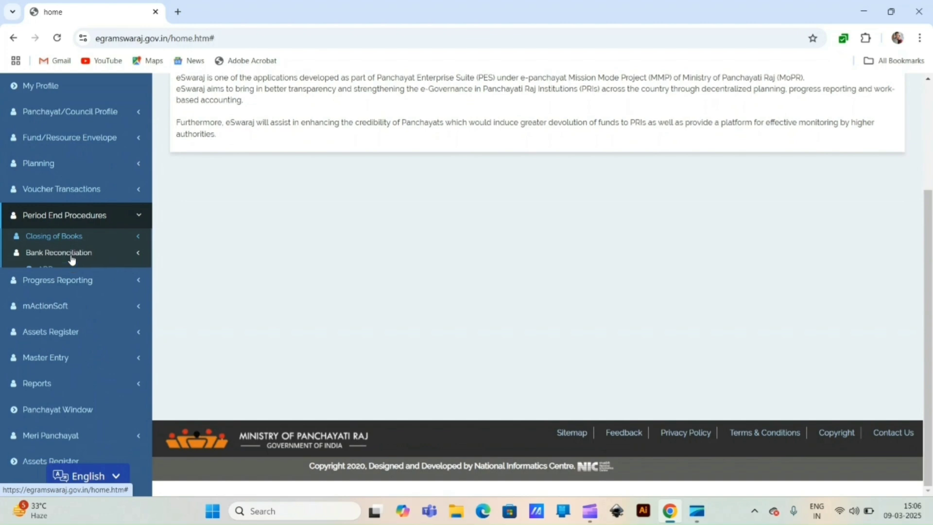
left_click(43, 270)
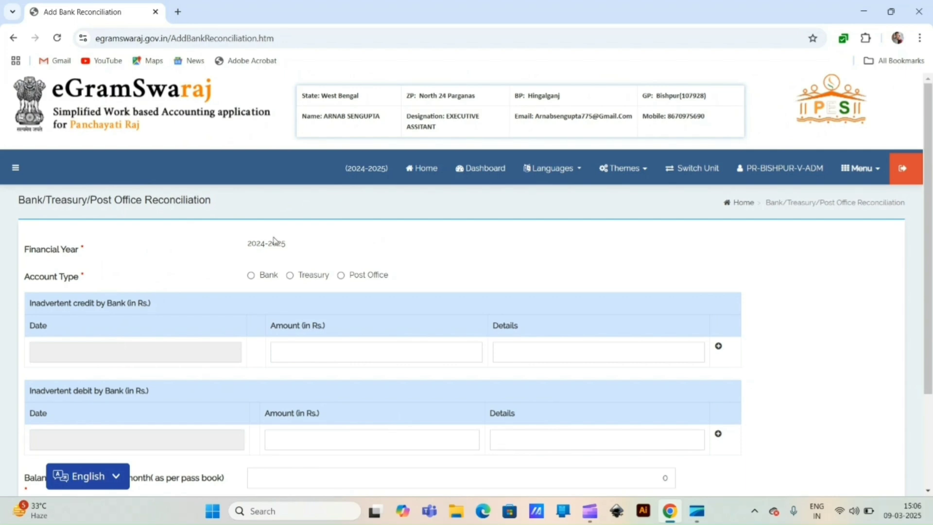
left_click(252, 275)
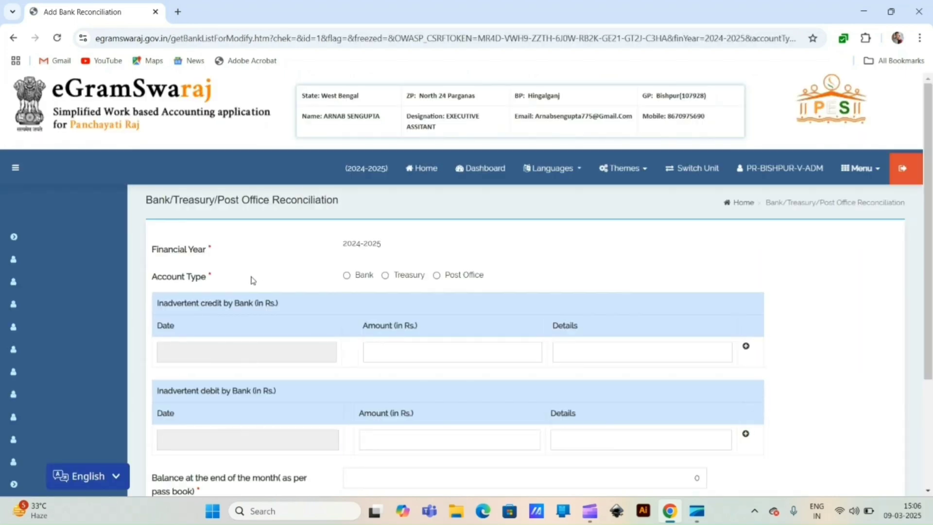
Step: Choose UCO Bank, the HINGALGANJ branch and its only account number
scroll(329, 254, "down", 1)
left_click(326, 246)
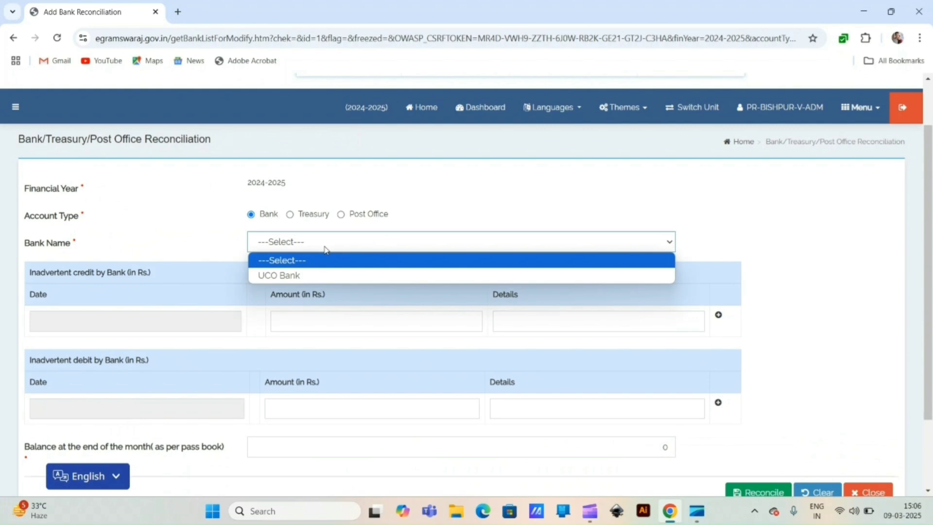
left_click(320, 275)
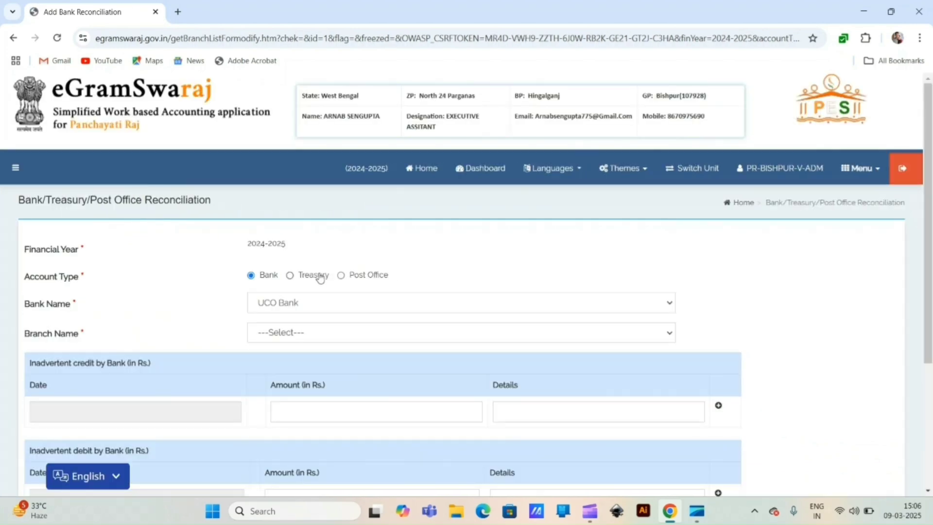
left_click(307, 335)
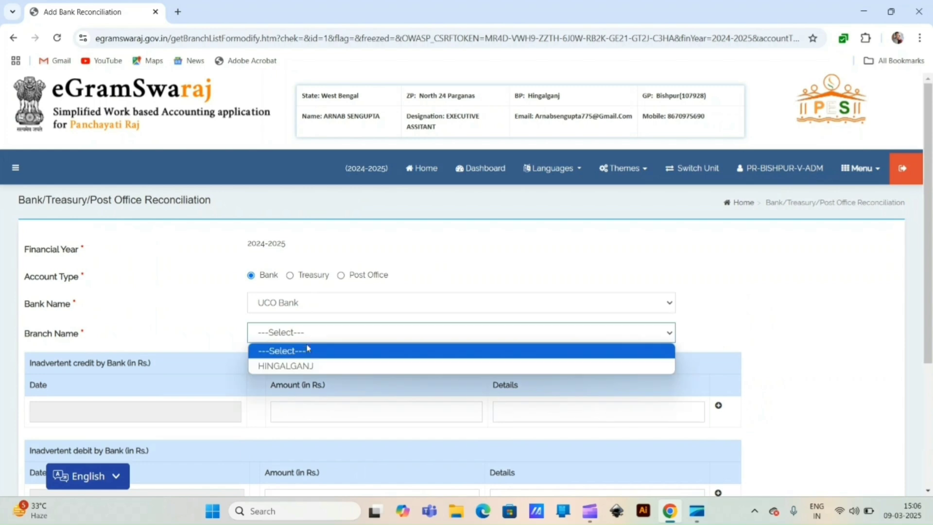
left_click(310, 366)
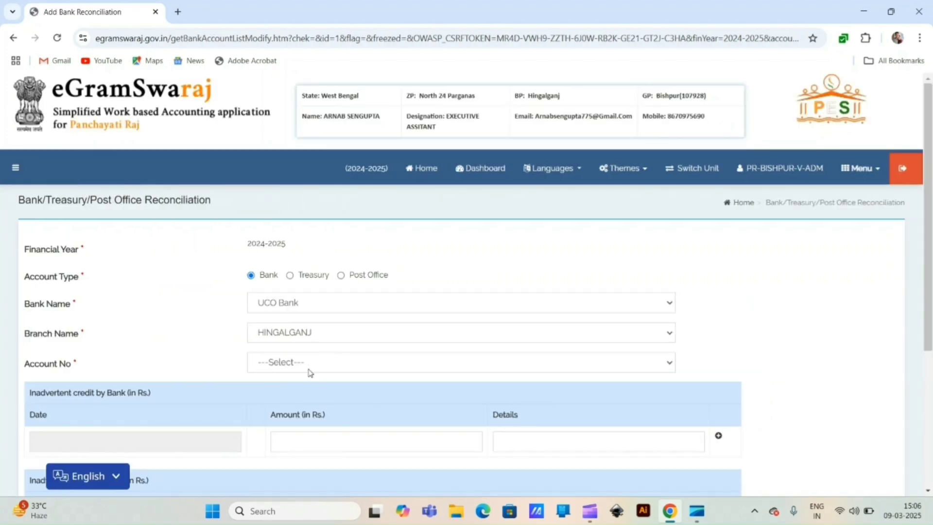
left_click(308, 370)
left_click(310, 396)
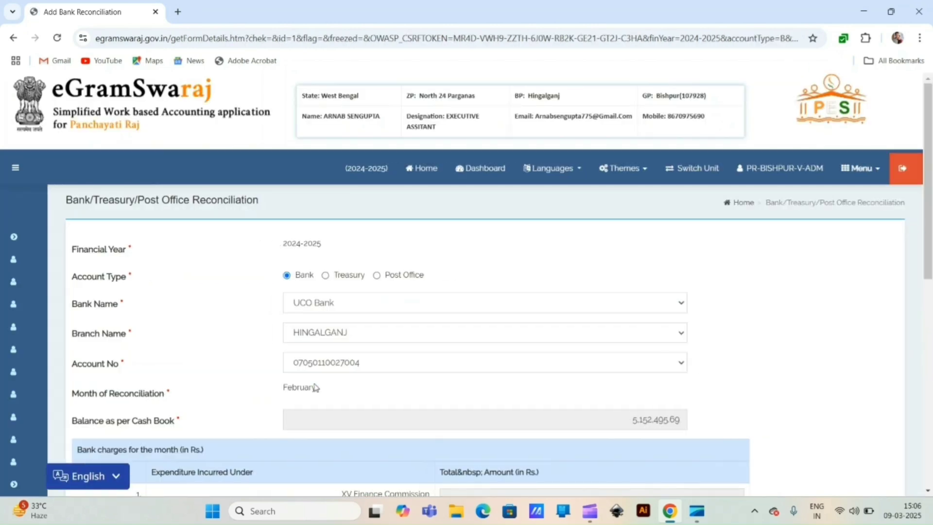
scroll(322, 360, "down", 3)
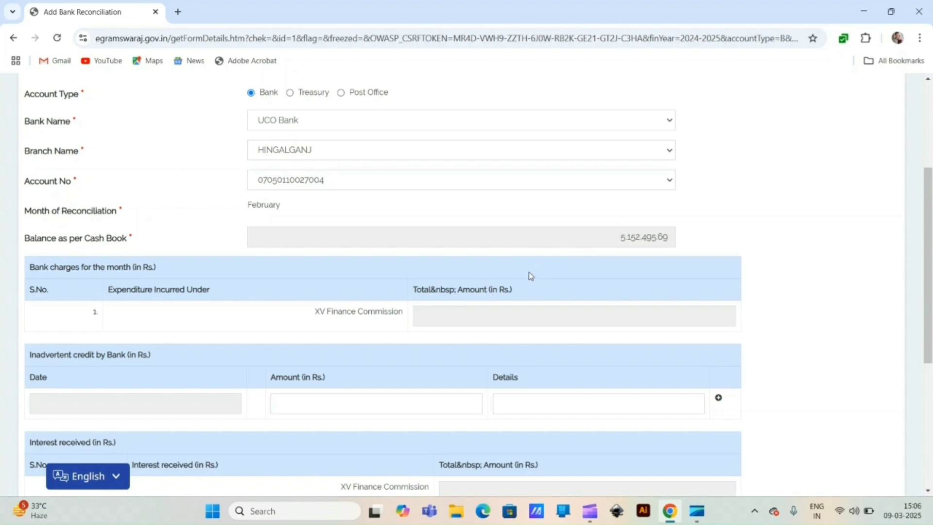
scroll(528, 272, "down", 4)
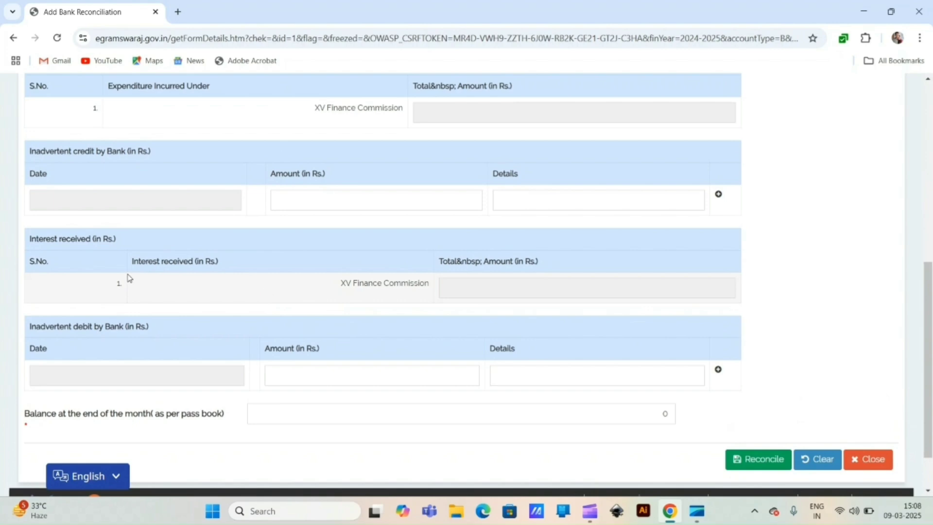
scroll(129, 278, "down", 1)
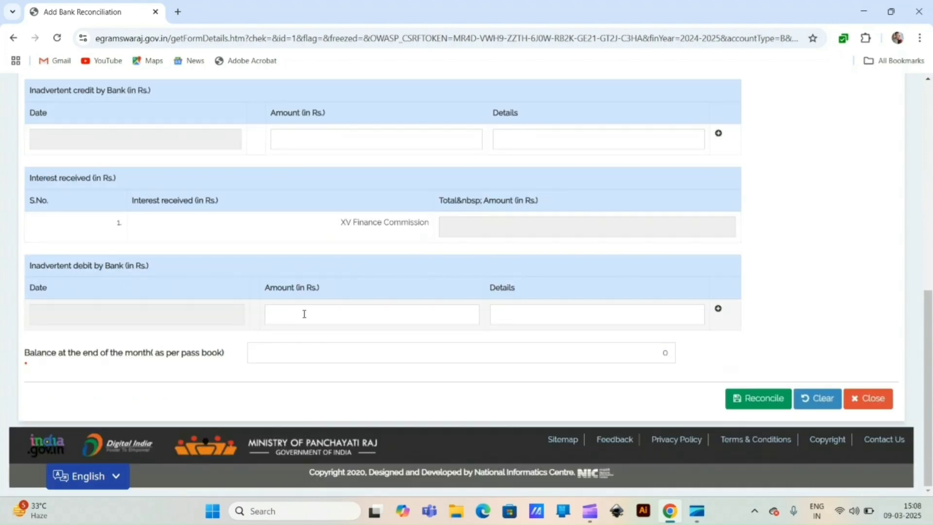
Step: Set the inadvertent debit date to 19/02/2025 after a rejected March date
left_click(146, 315)
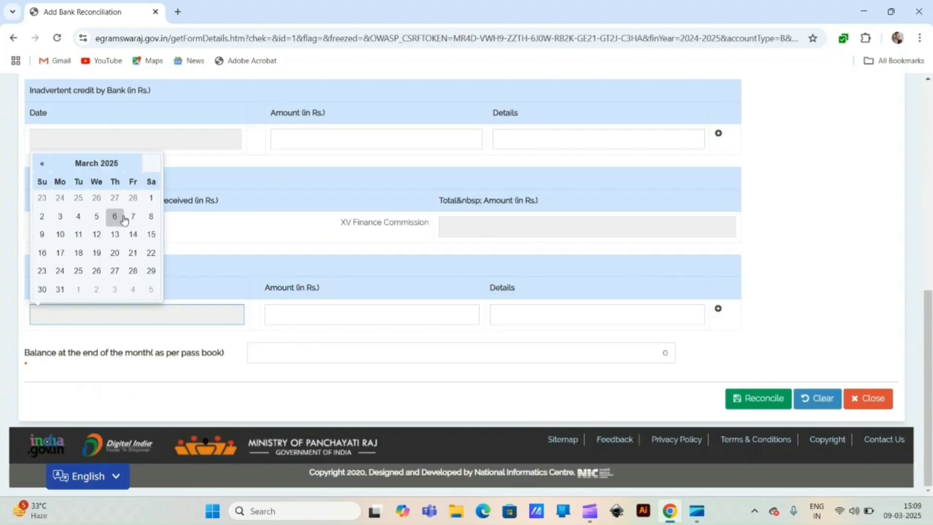
left_click(42, 219)
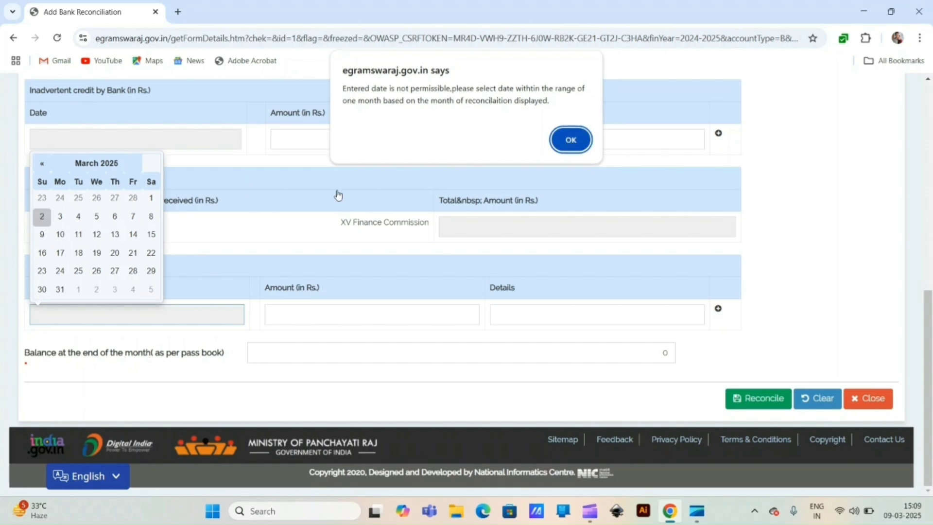
key("Return")
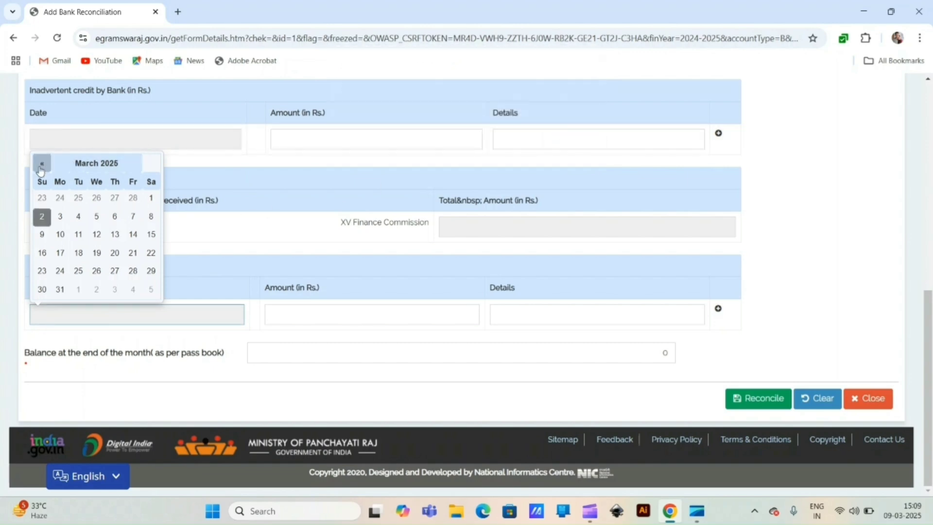
left_click(42, 164)
left_click(97, 253)
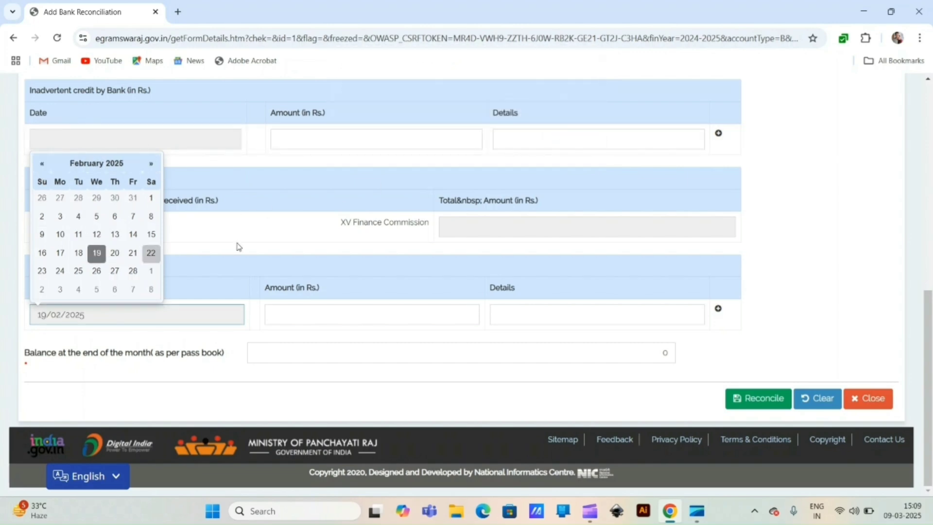
Step: Enter an inadvertent bank debit of 142450 with details 'IT and GST deducti'
left_click(317, 309)
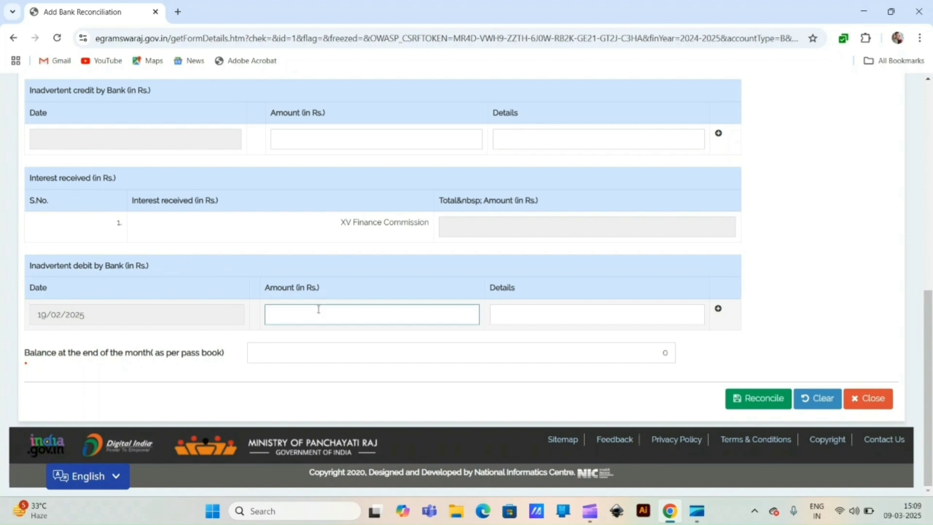
type("142450")
left_click(590, 315)
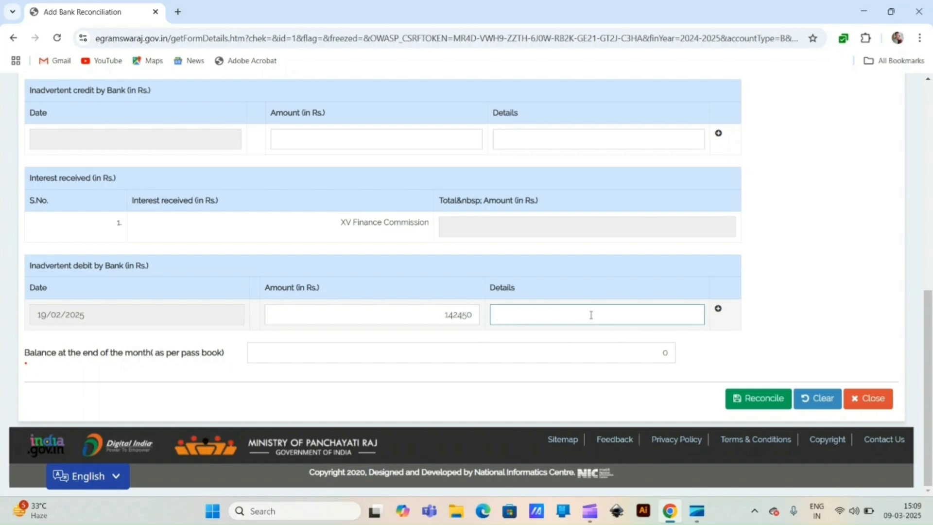
type("IT and GST deduction previous year")
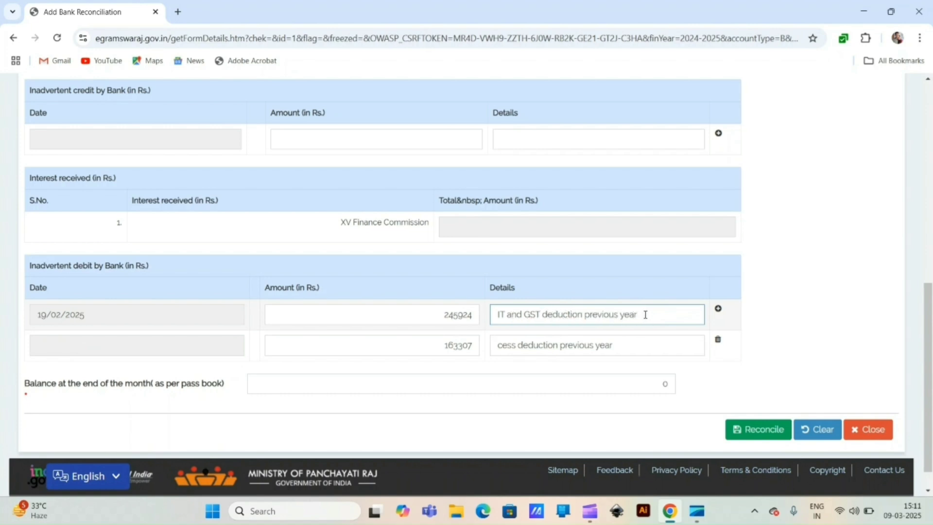
left_click(734, 387)
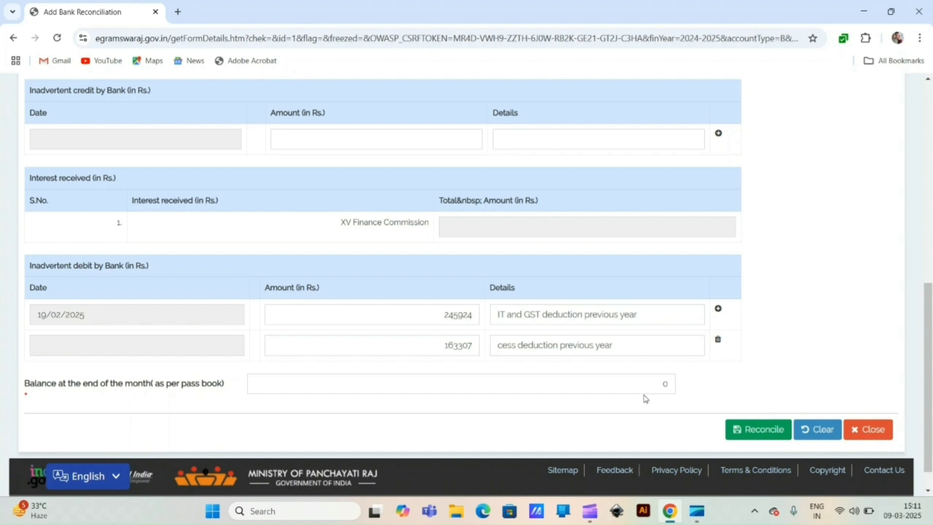
Step: Paste 4743264.69 into the month-end pass-book balance field, replacing the earlier 0
scroll(635, 394, "up", 3)
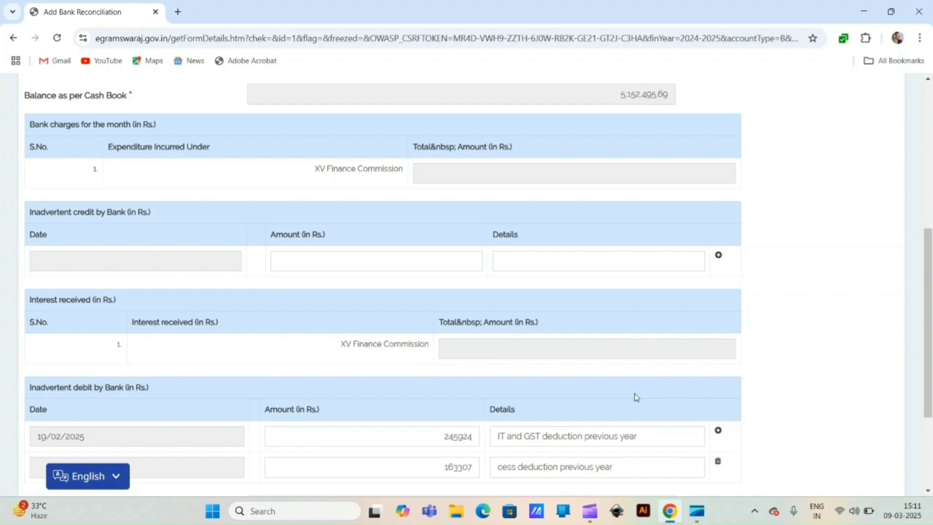
scroll(636, 398, "down", 3)
left_click(635, 382)
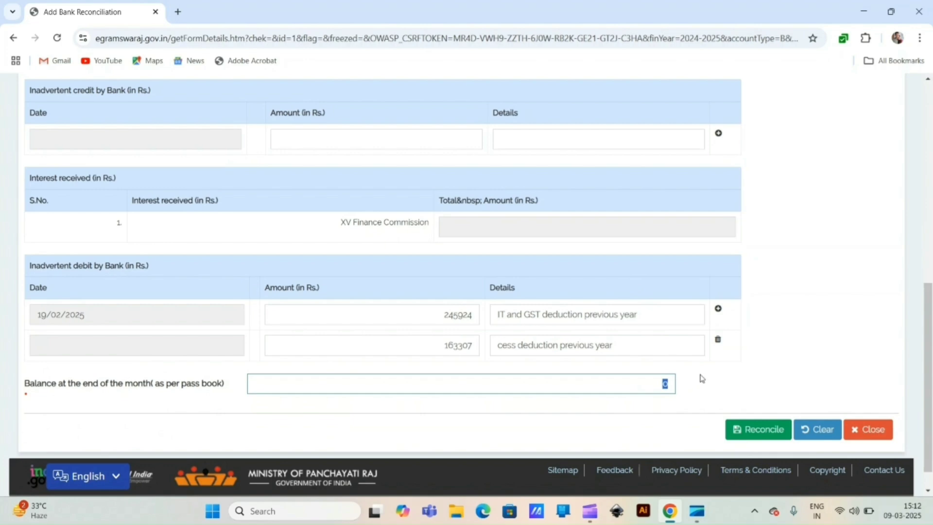
scroll(700, 377, "up", 5)
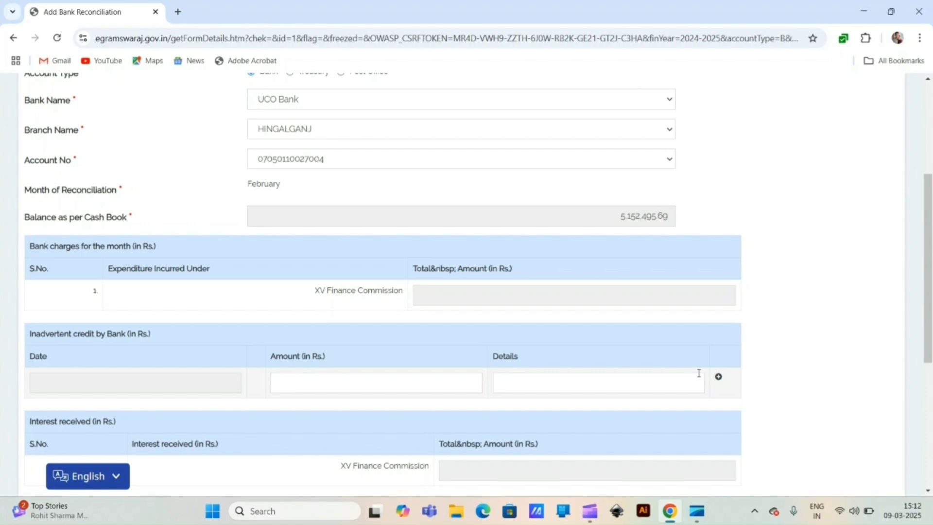
scroll(710, 364, "down", 5)
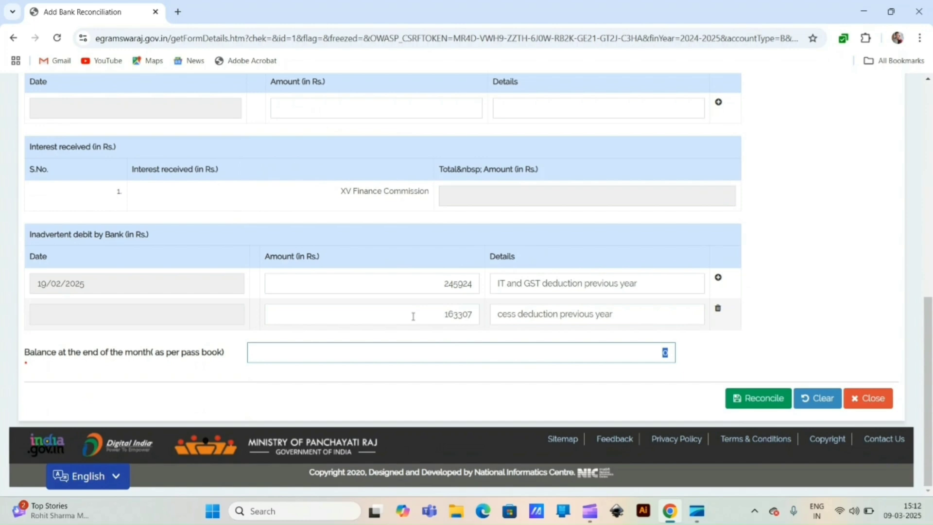
type("4743264.69")
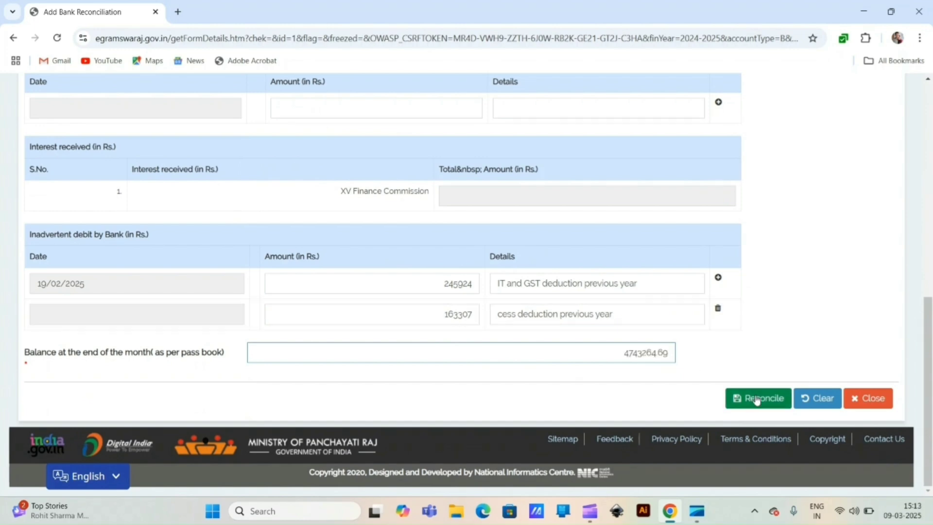
Step: Reconcile, explain the 409,231.00 difference as 'DEDUCTION OF PREVIOUS YEAR', then freeze and acknowledge the saved alert
left_click(757, 399)
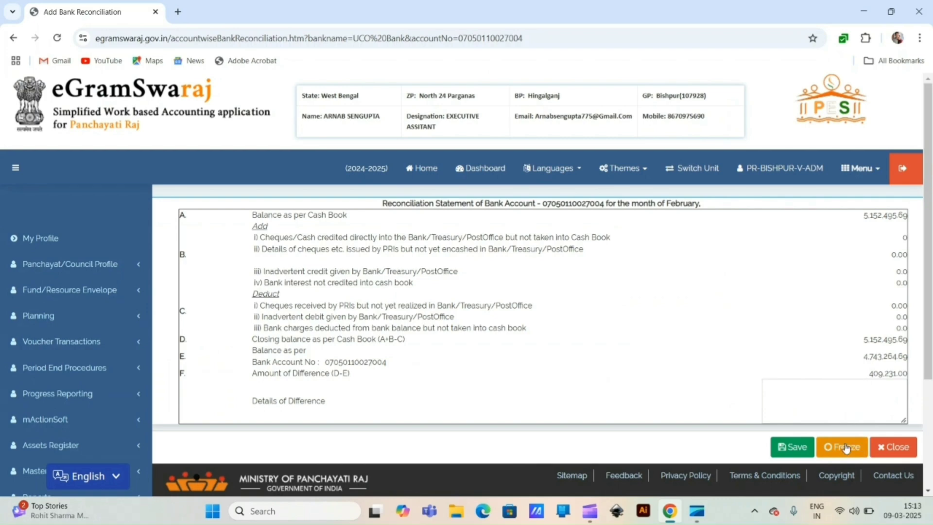
left_click(838, 400)
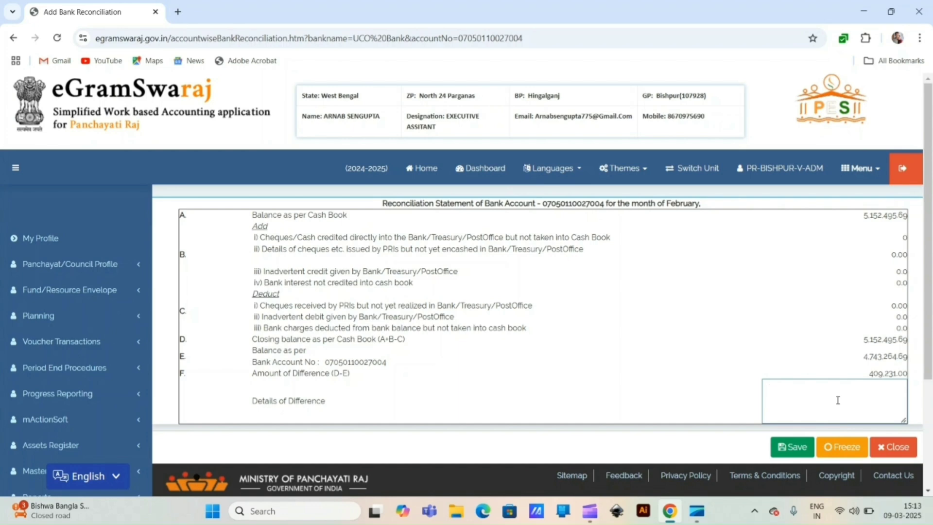
type("DEDUCTION OF PREVIOUS")
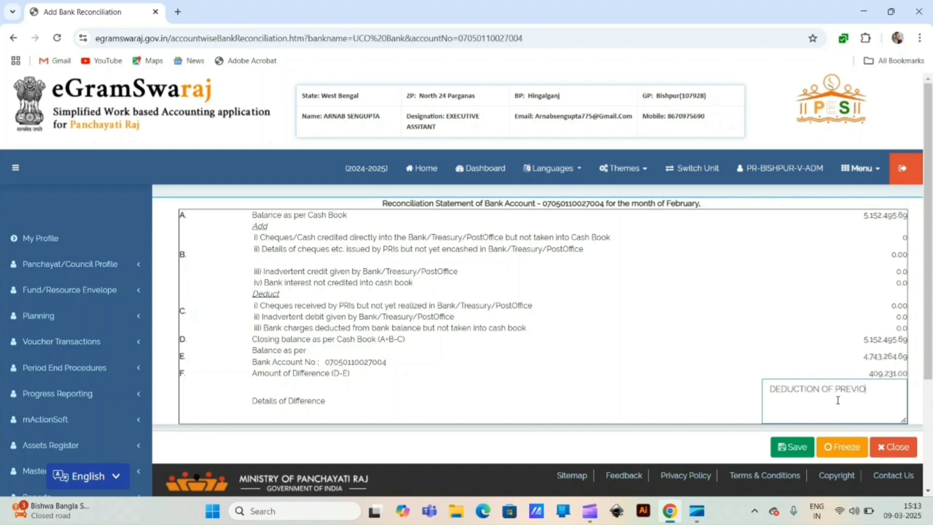
type(" YEAR")
left_click(843, 451)
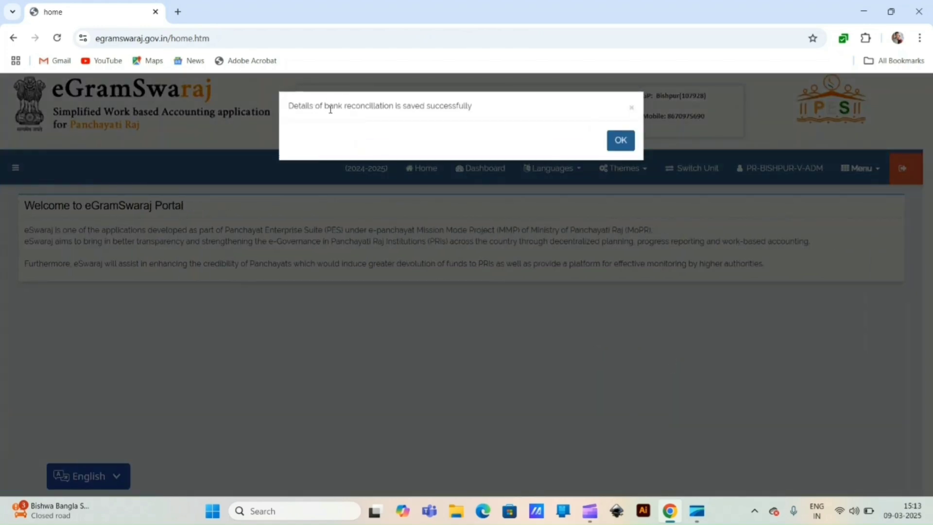
left_click(625, 142)
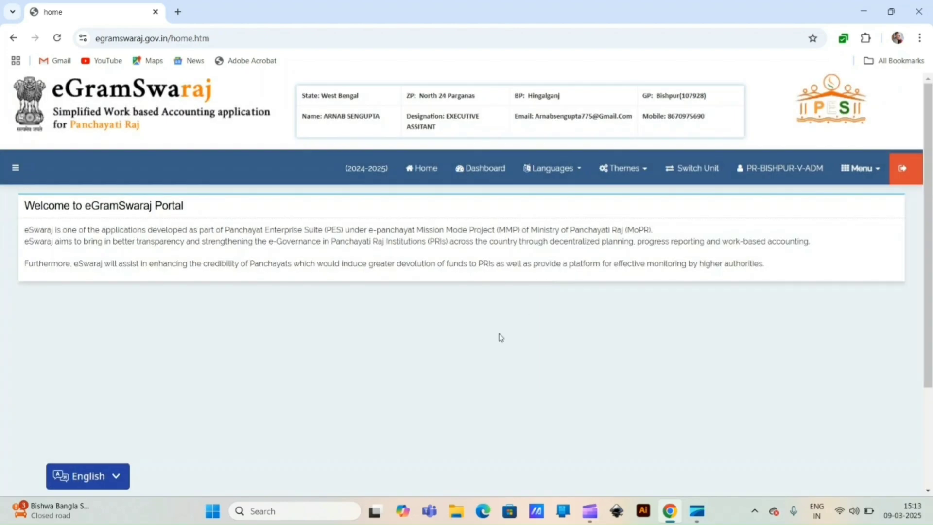